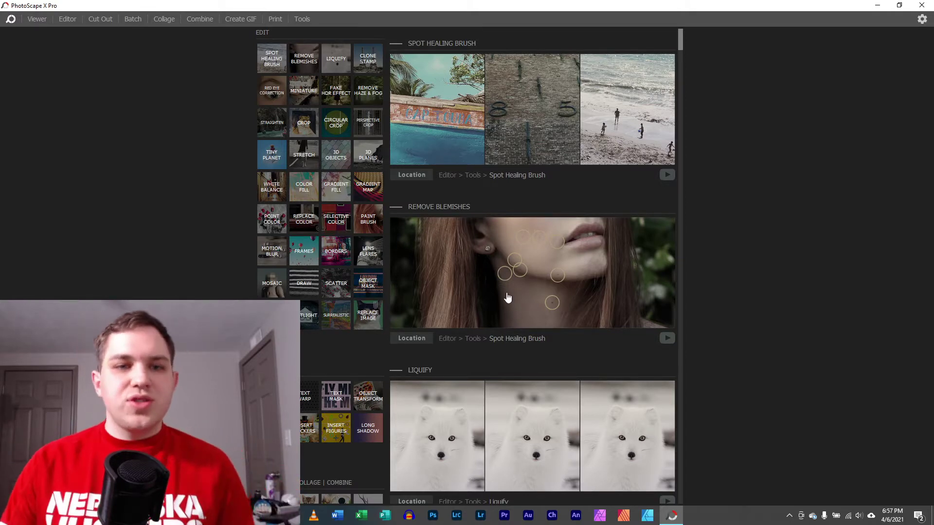
Scroll through the tool guide to the Spot Healing Brush and Remove Blemishes previews
scroll(317, 212, "down", 5)
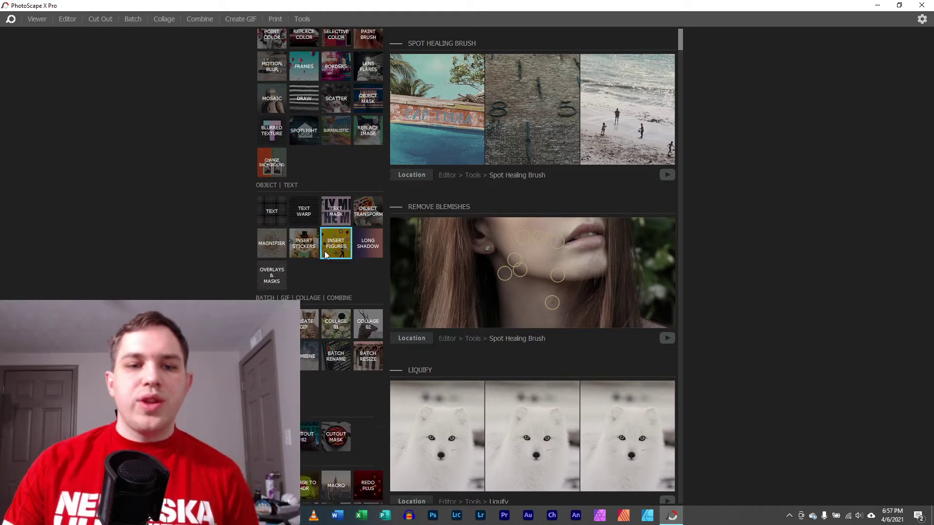
scroll(325, 255, "down", 2)
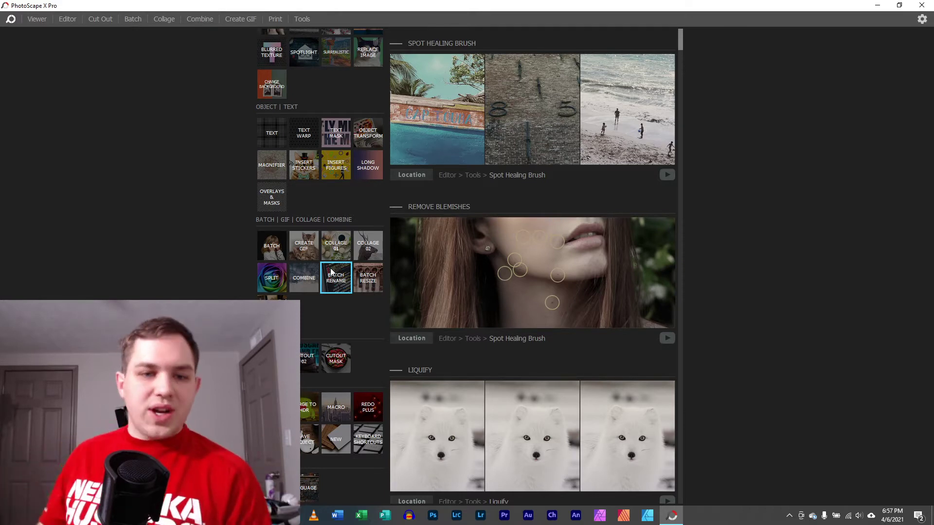
scroll(328, 271, "up", 7)
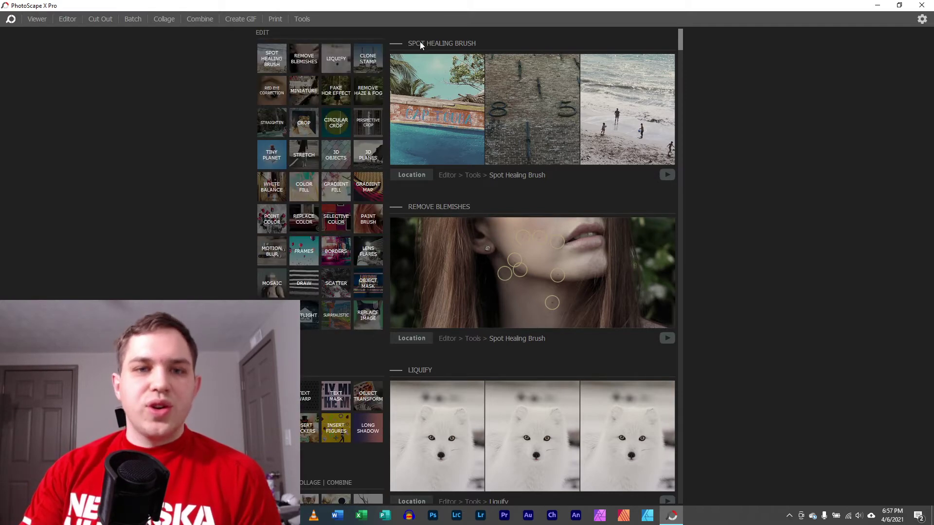
Open the Spot Healing Brush help page and play its tutorial video full screen
left_click(433, 101)
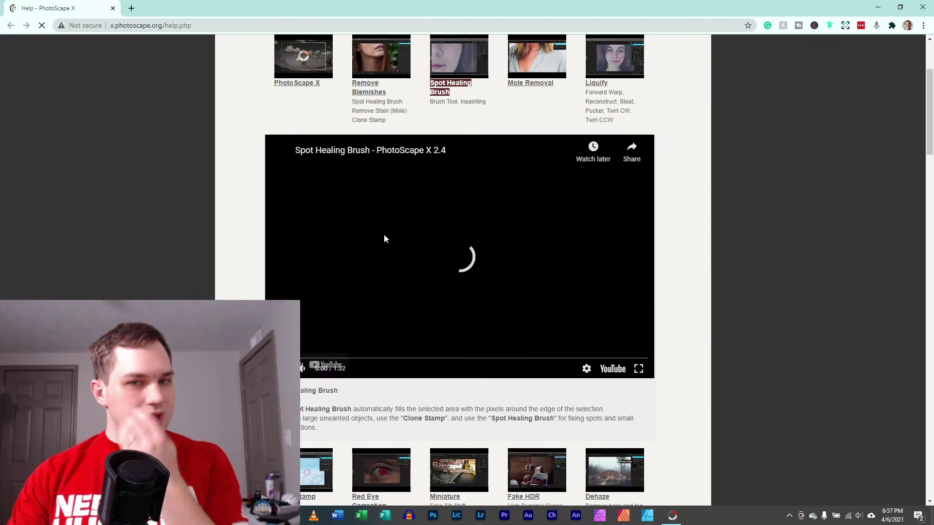
left_click(452, 262)
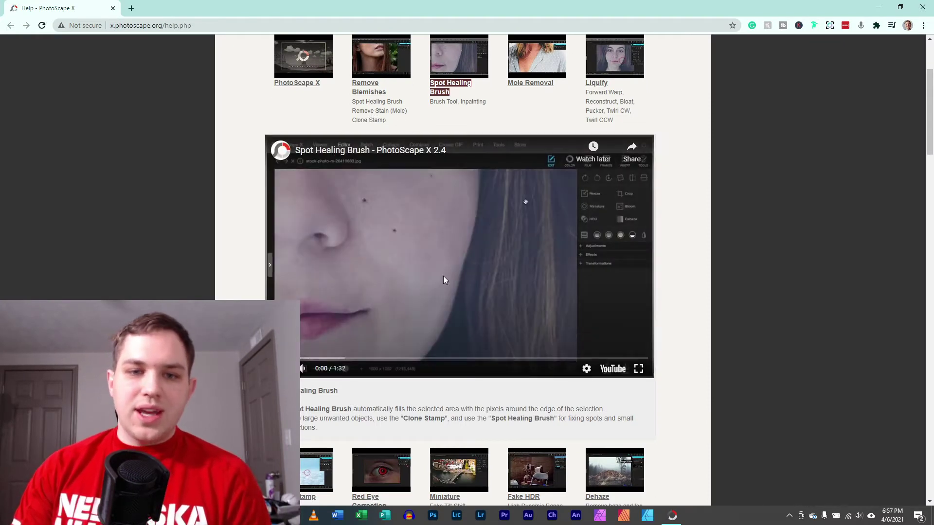
left_click(444, 277)
left_click(637, 369)
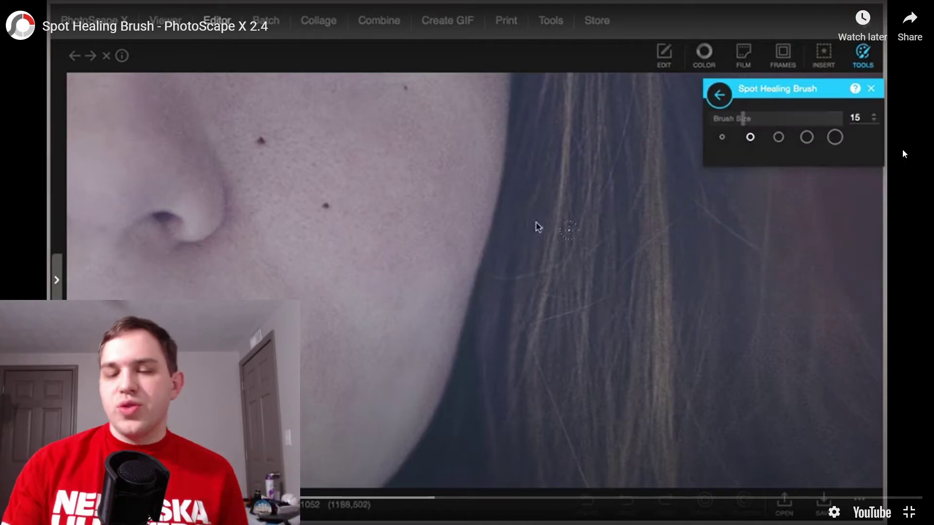
left_click(406, 364)
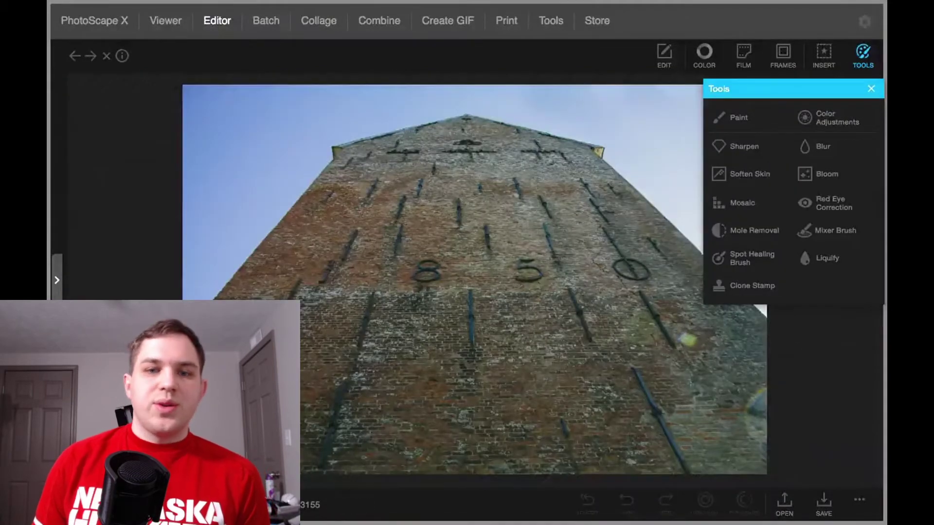
scroll(474, 281, "up", 3)
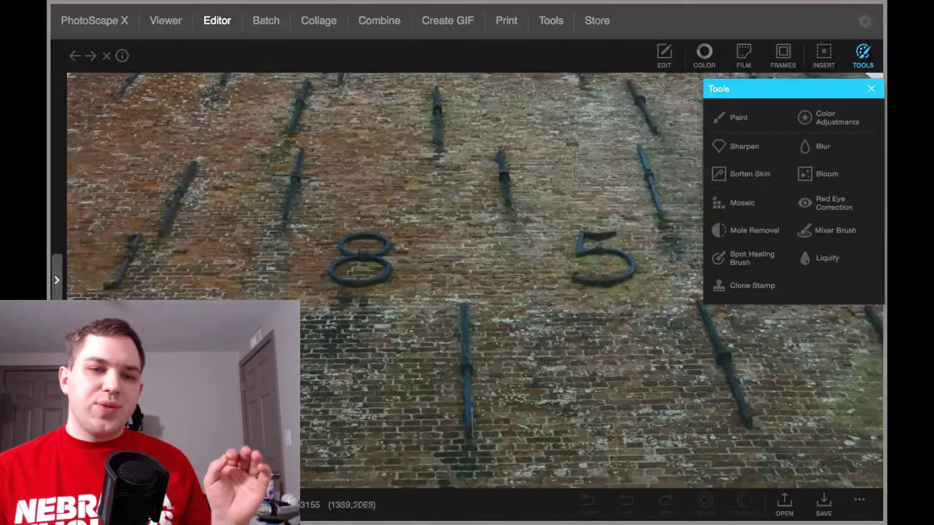
scroll(475, 281, "left", 5)
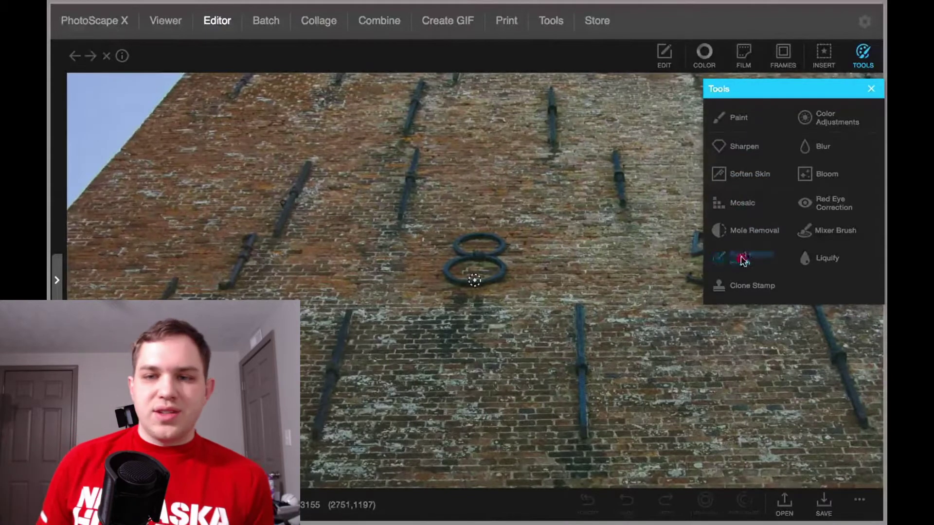
left_click(743, 259)
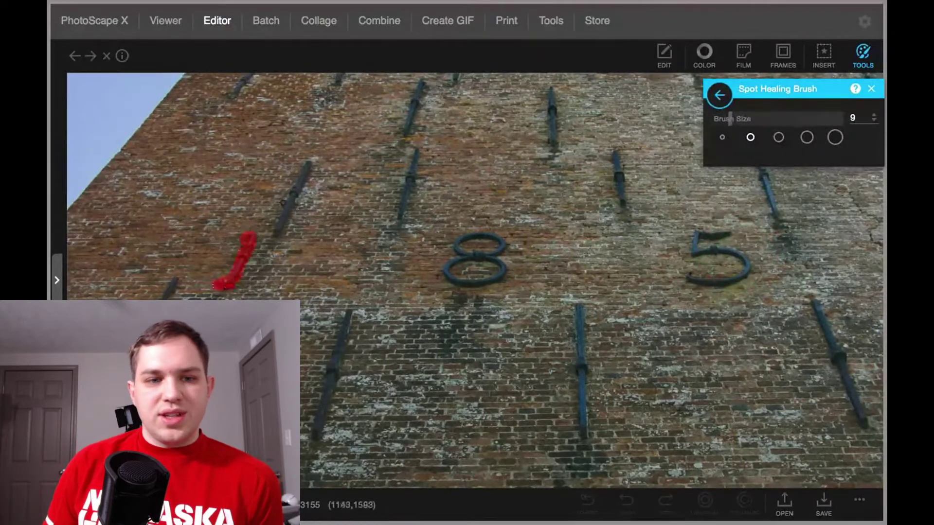
left_click_drag(217, 285, 239, 291)
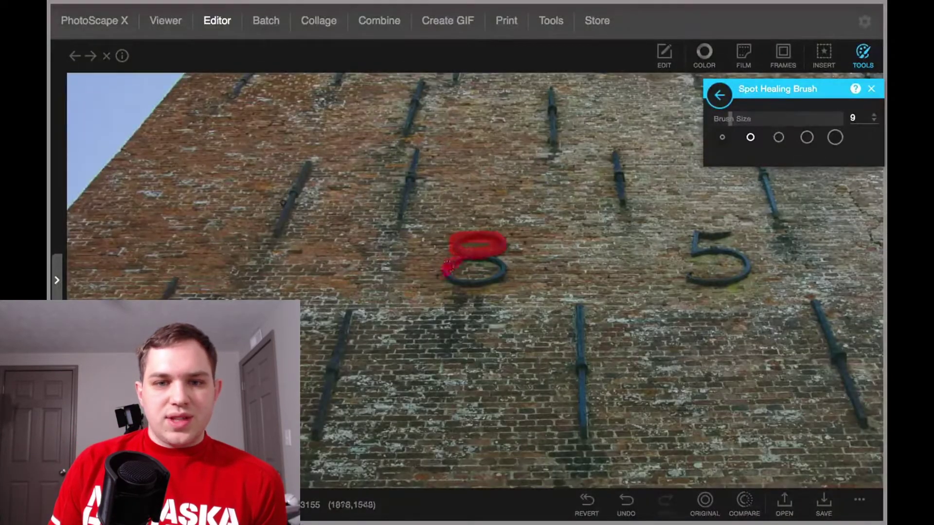
left_click_drag(493, 259, 503, 263)
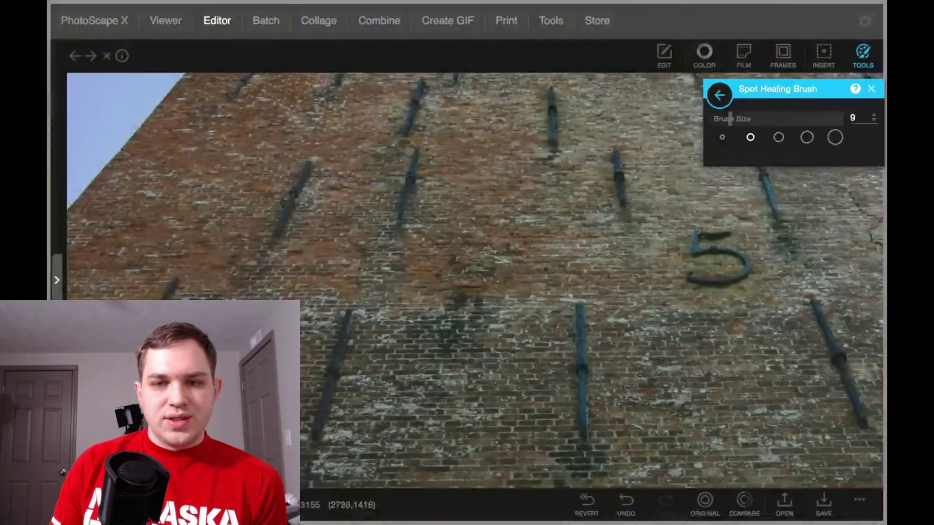
left_click_drag(693, 228, 744, 260)
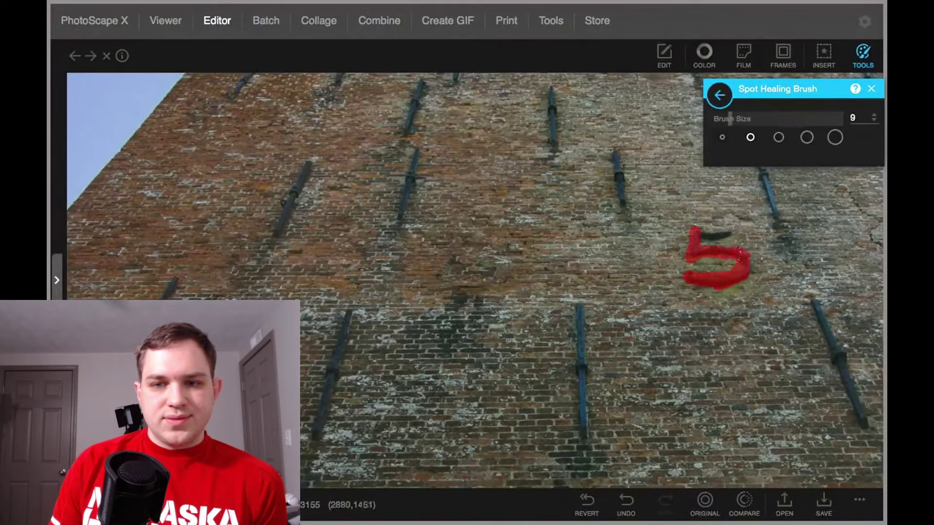
left_click_drag(695, 239, 742, 240)
left_click_drag(474, 267, 487, 272)
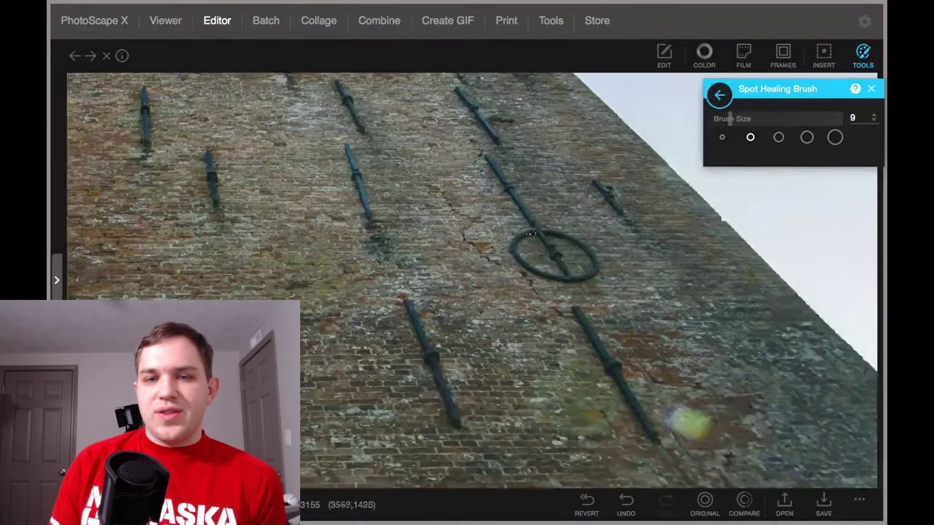
mouse_move(531, 236)
left_mouse_down()
mouse_move(532, 266)
mouse_move(527, 236)
mouse_move(520, 267)
left_mouse_up()
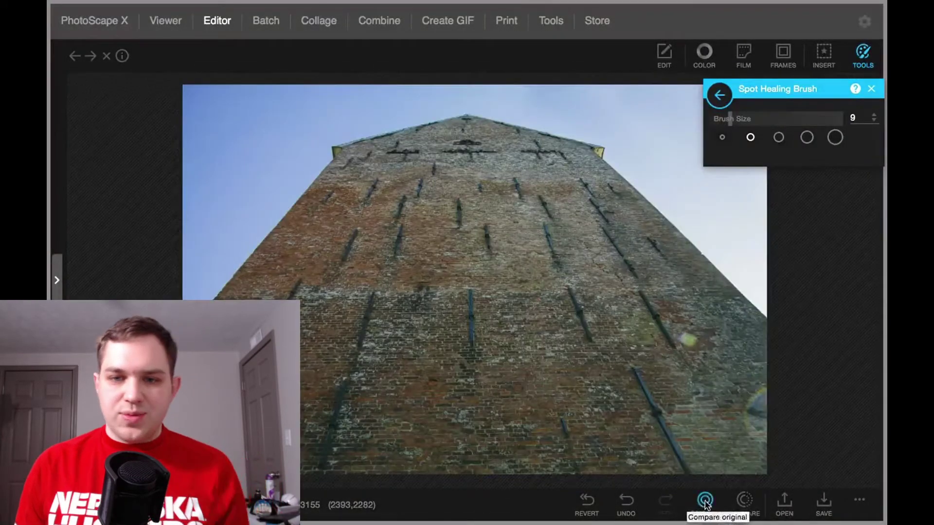
left_click(706, 502)
left_click(705, 503)
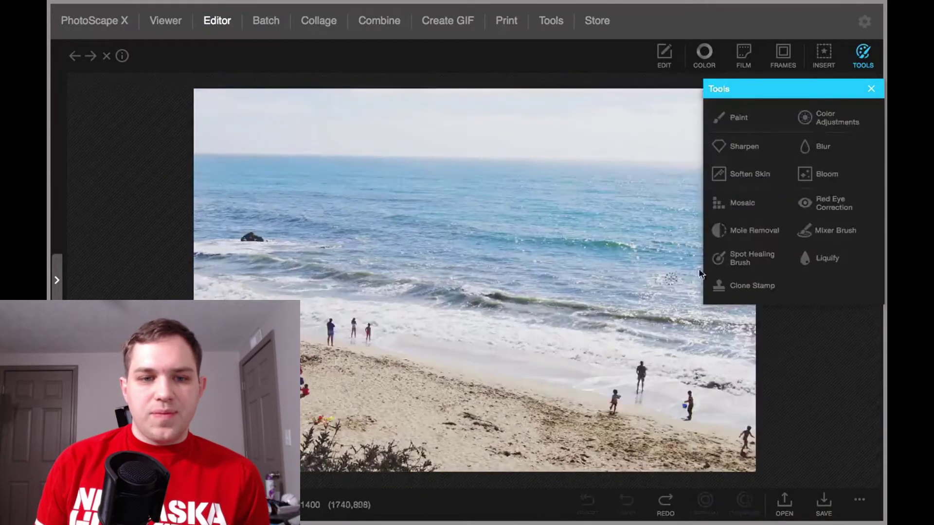
Interact with the tutorial video as it heals the beachgoers out of the shore photo
left_click(746, 258)
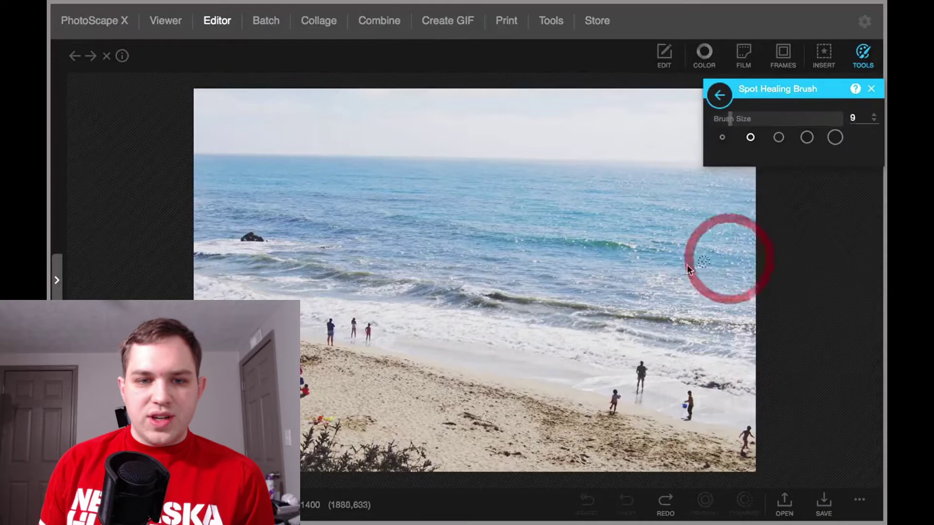
mouse_move(372, 324)
left_mouse_down()
mouse_move(366, 345)
mouse_move(353, 332)
mouse_move(335, 345)
mouse_move(330, 306)
left_mouse_up()
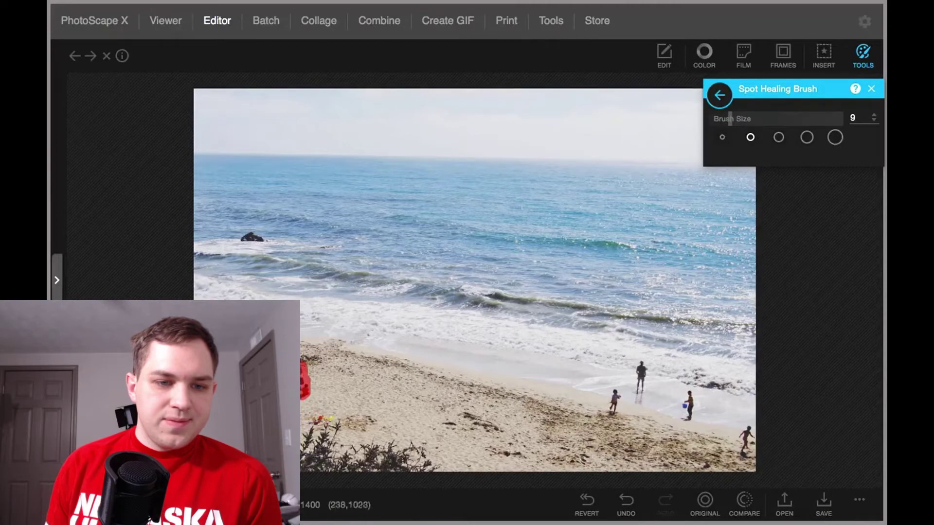
left_click_drag(304, 380, 320, 429)
left_click_drag(614, 404, 612, 414)
mouse_move(643, 365)
left_mouse_down()
mouse_move(641, 392)
mouse_move(687, 423)
left_mouse_up()
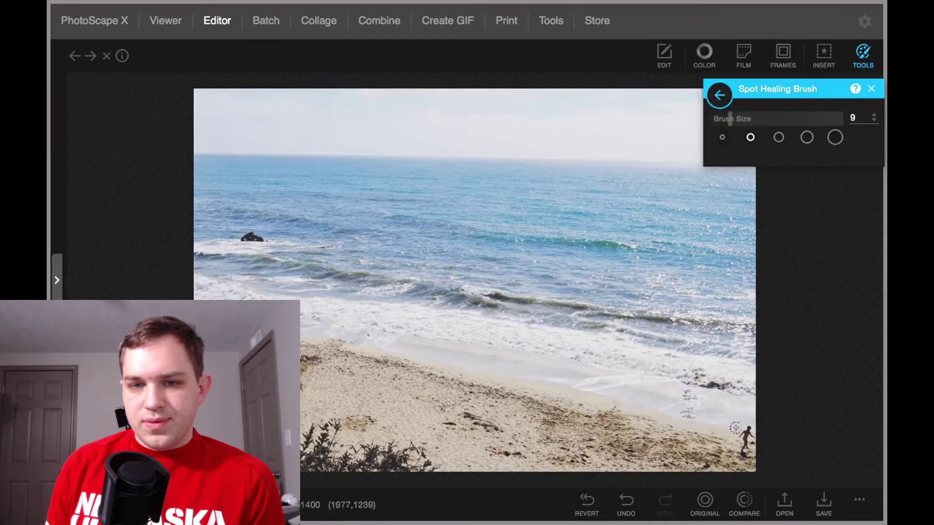
left_click(681, 407)
left_click(686, 385)
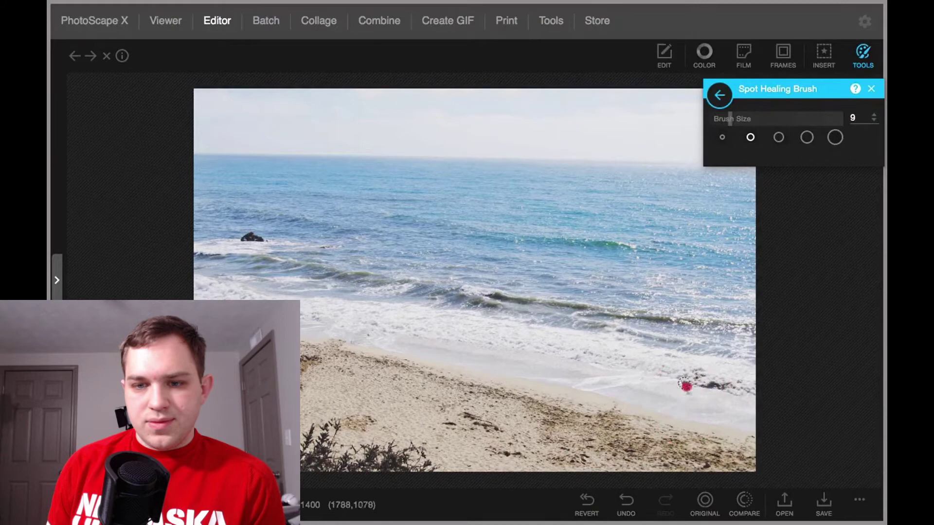
left_click_drag(263, 242, 263, 242)
mouse_move(197, 246)
left_mouse_down()
mouse_move(259, 246)
mouse_move(199, 248)
left_mouse_up()
mouse_move(250, 263)
left_mouse_down()
mouse_move(333, 258)
mouse_move(379, 272)
left_mouse_up()
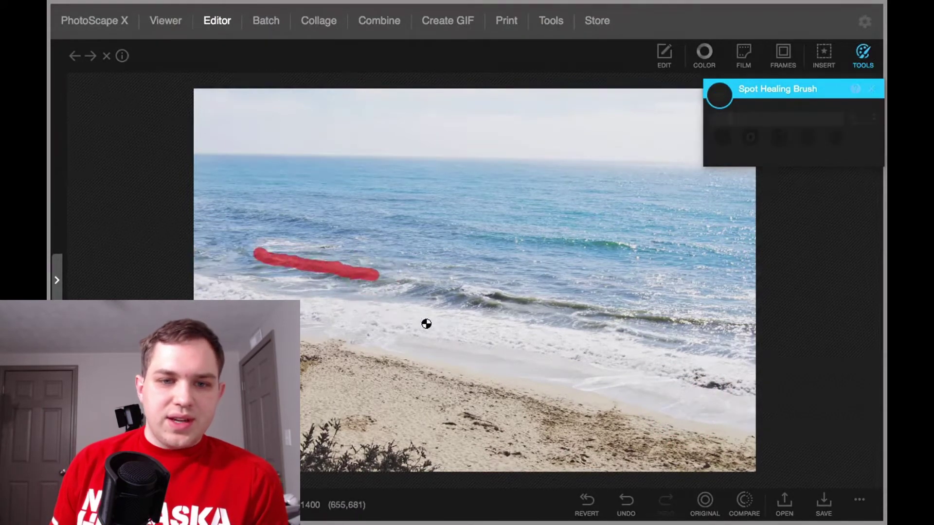
mouse_move(448, 286)
left_mouse_down()
mouse_move(491, 288)
mouse_move(461, 298)
mouse_move(590, 316)
left_mouse_up()
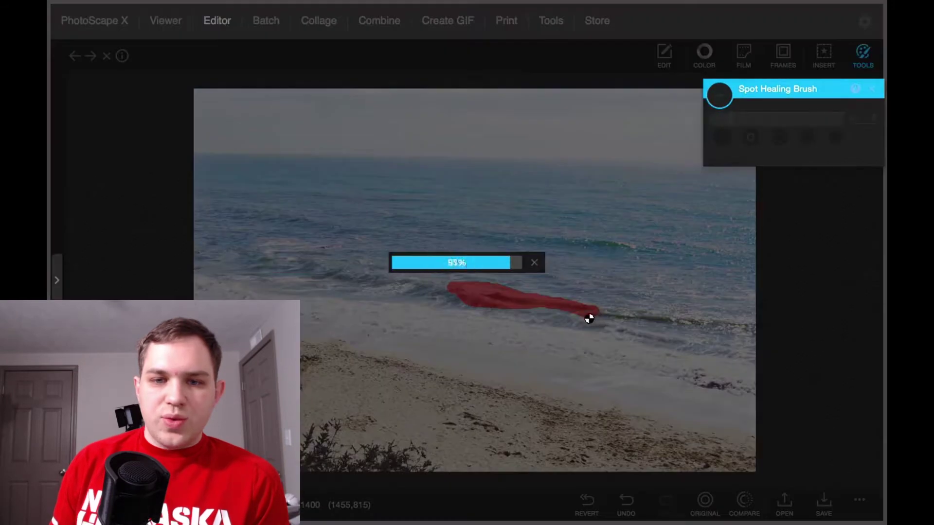
left_click_drag(532, 306, 740, 327)
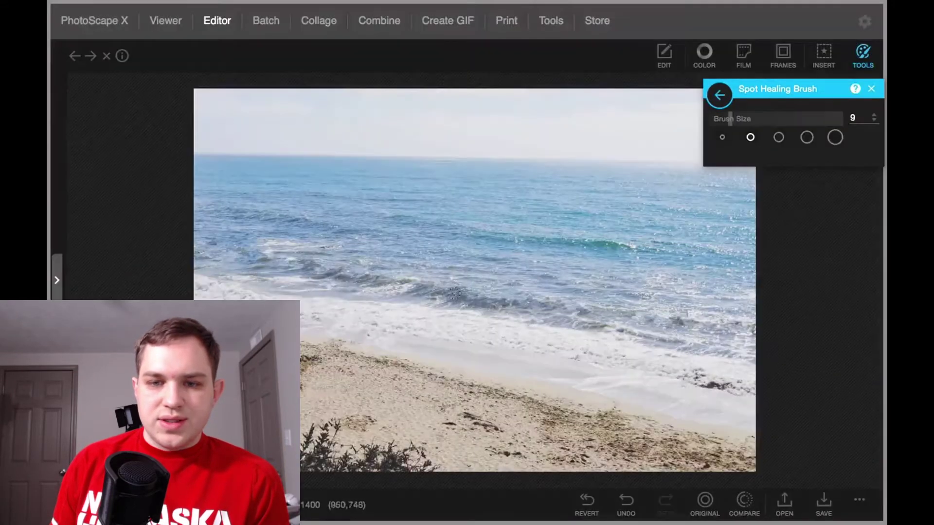
left_click_drag(447, 292, 562, 304)
Exit the fullscreen video and switch back to PhotoScape X Pro
left_click(705, 500)
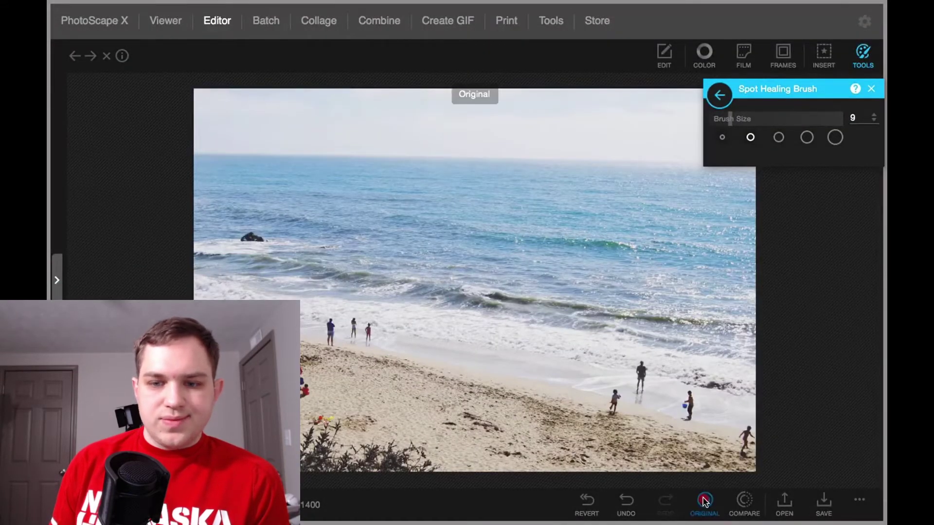
left_click(704, 500)
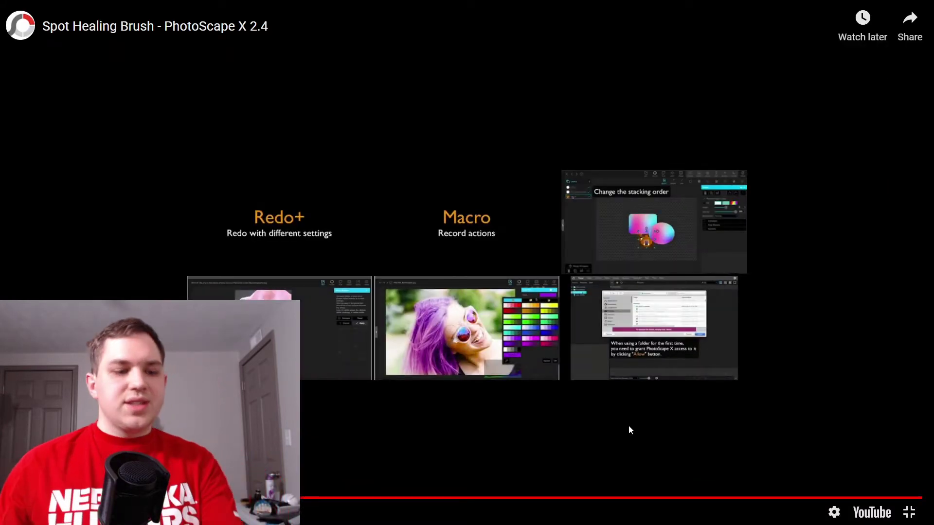
key("Escape")
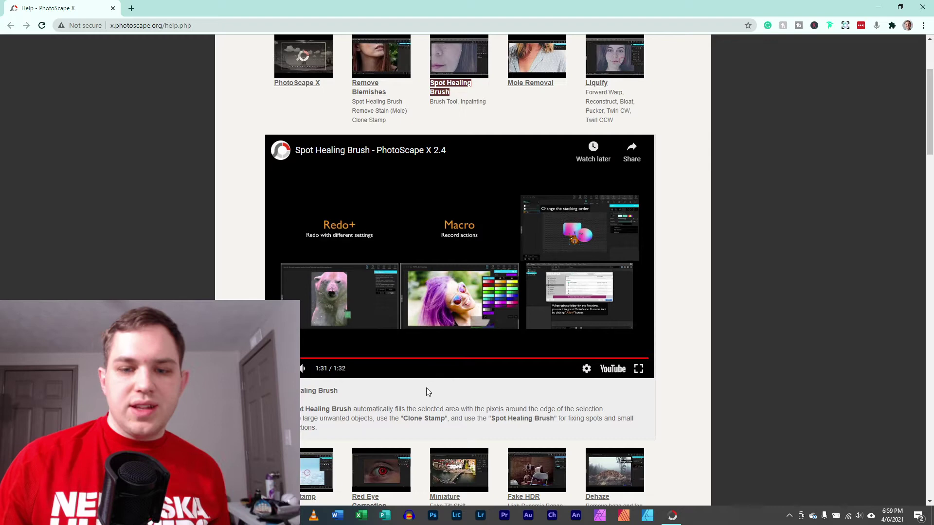
left_click(672, 516)
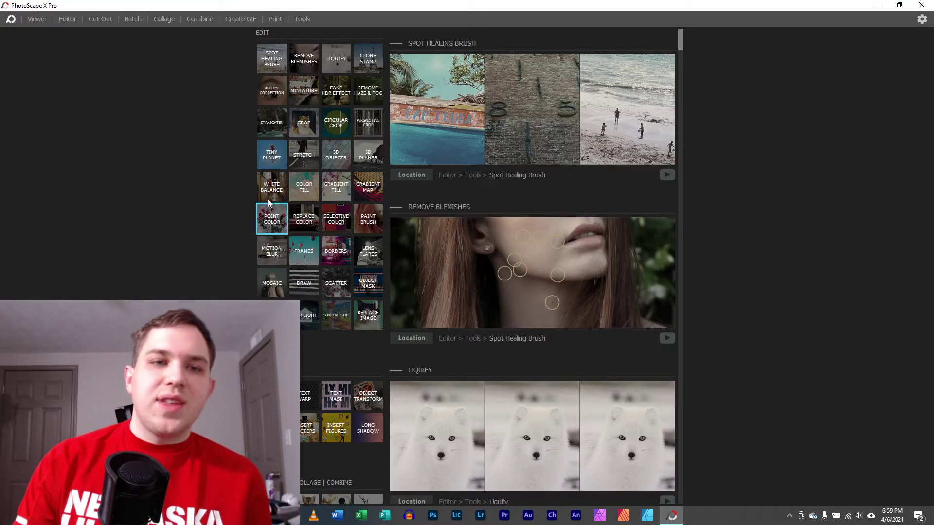
Browse the Body Armor folder in Viewer and open photo 9, IMG_2806.CR3, in the Editor
left_click(34, 22)
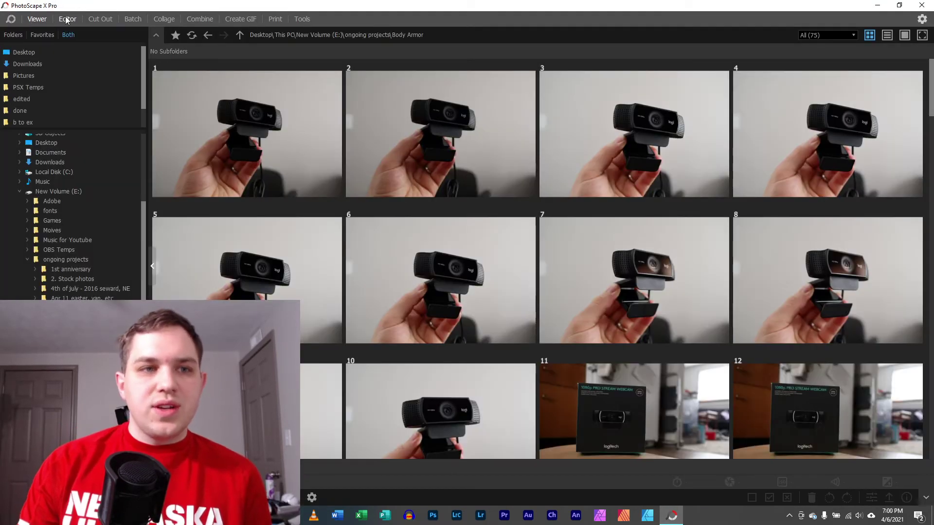
left_click(65, 19)
left_click(32, 20)
scroll(313, 250, "down", 2)
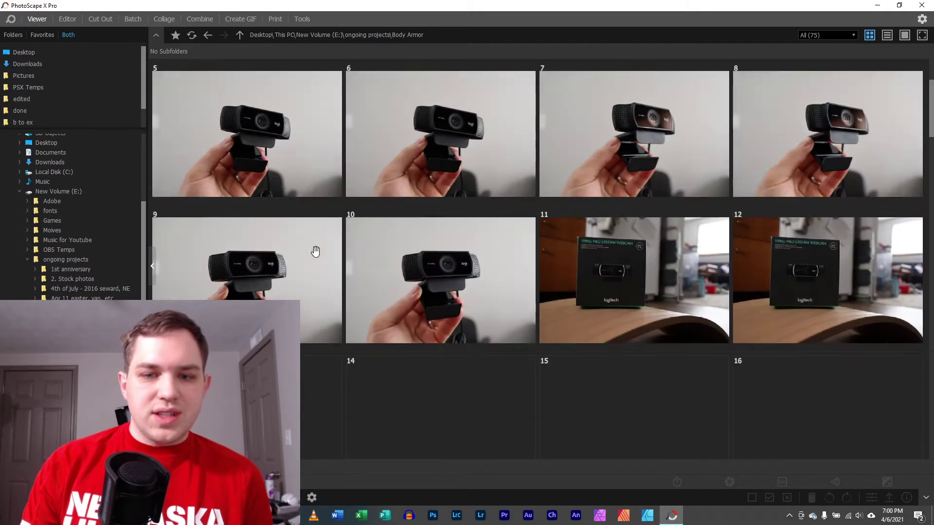
scroll(278, 249, "up", 2)
scroll(291, 279, "down", 1)
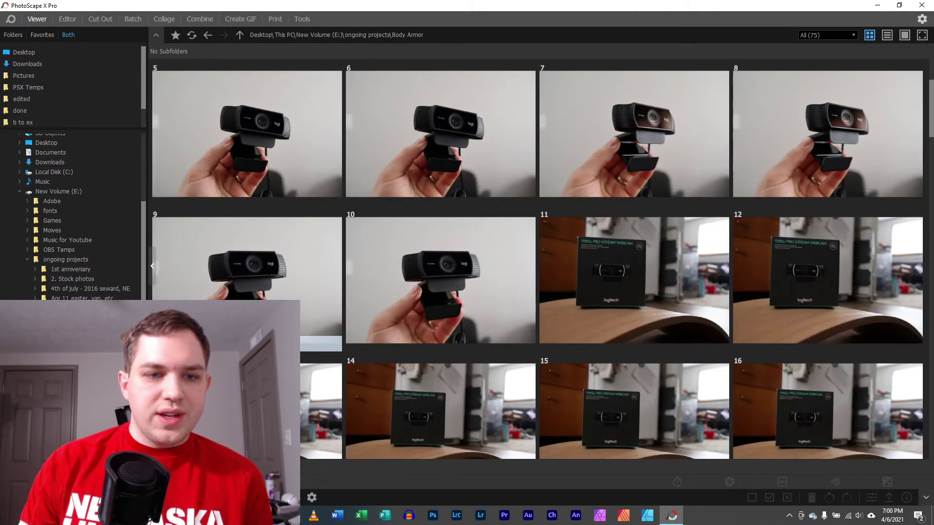
double_click(259, 298)
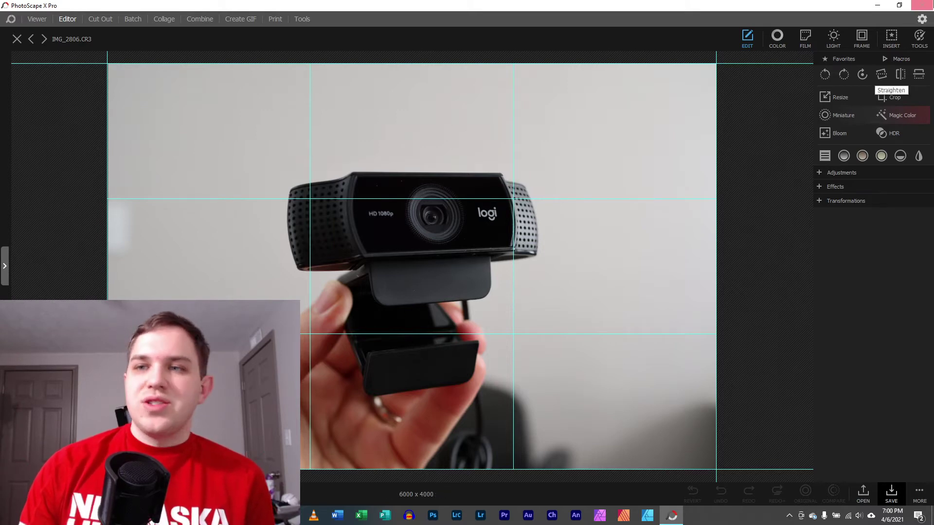
Choose the Spot Healing Brush from the Tools list
left_click(921, 38)
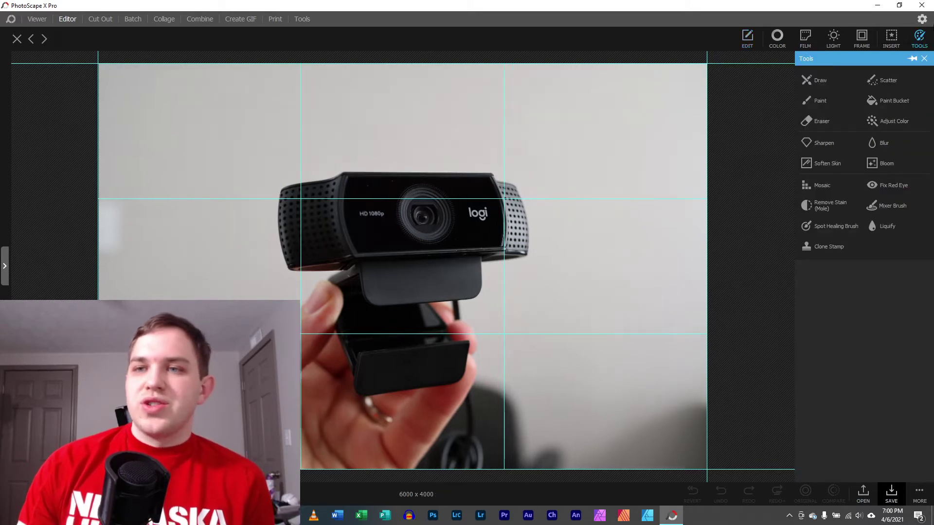
left_click(818, 227)
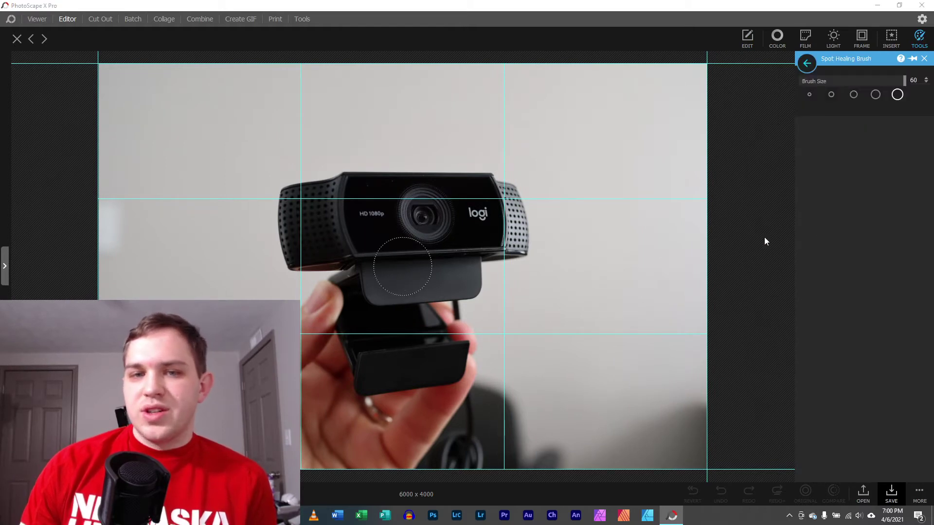
scroll(403, 266, "up", 5)
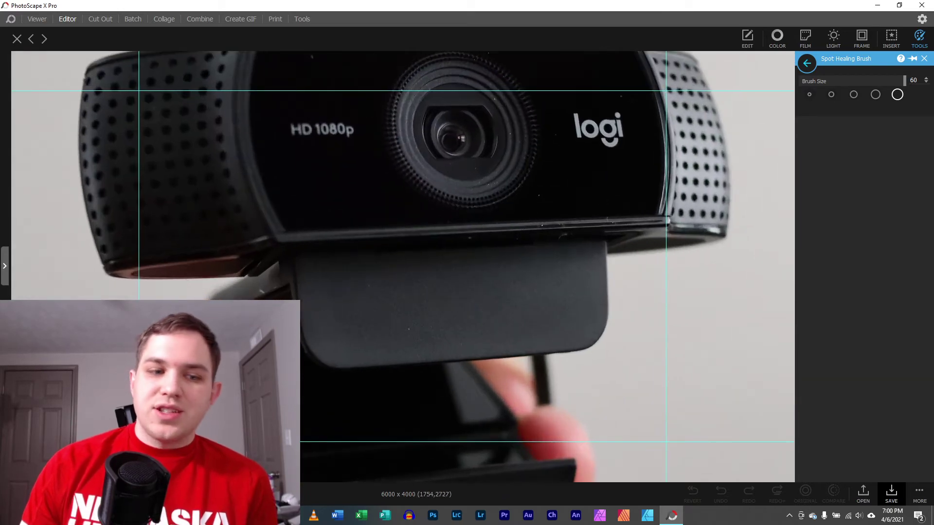
scroll(402, 266, "down", 5)
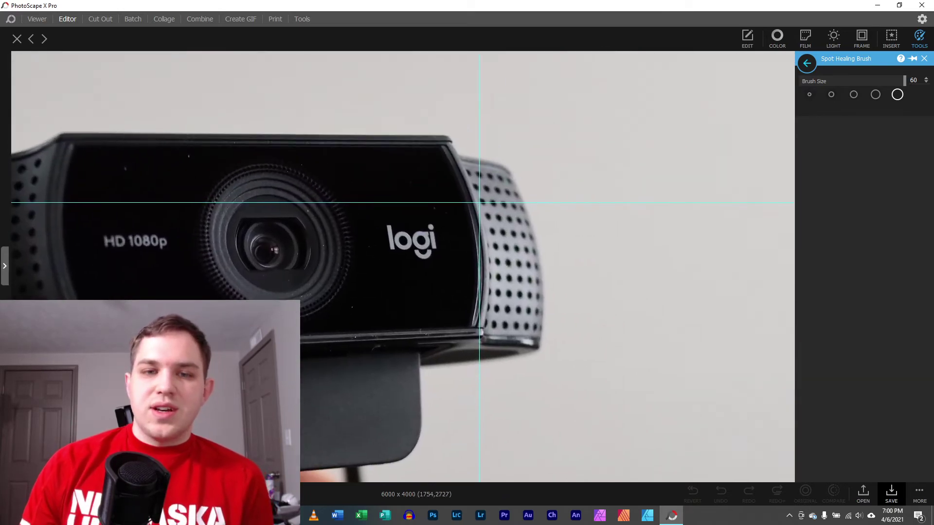
Heal away the 'logi' logo and brush out the 'HD 1080p' text at size 60
left_click(408, 238)
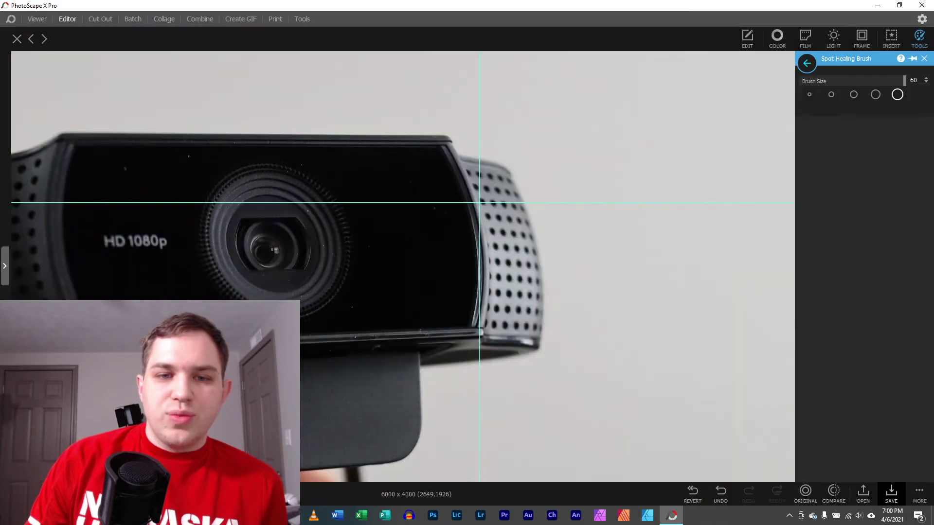
left_click_drag(142, 240, 120, 248)
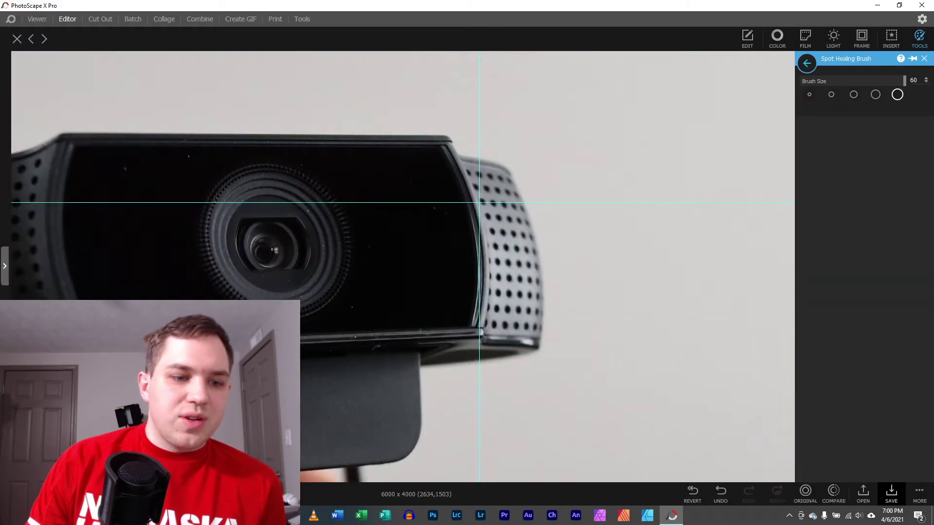
scroll(403, 266, "down", 3)
scroll(403, 267, "up", 1)
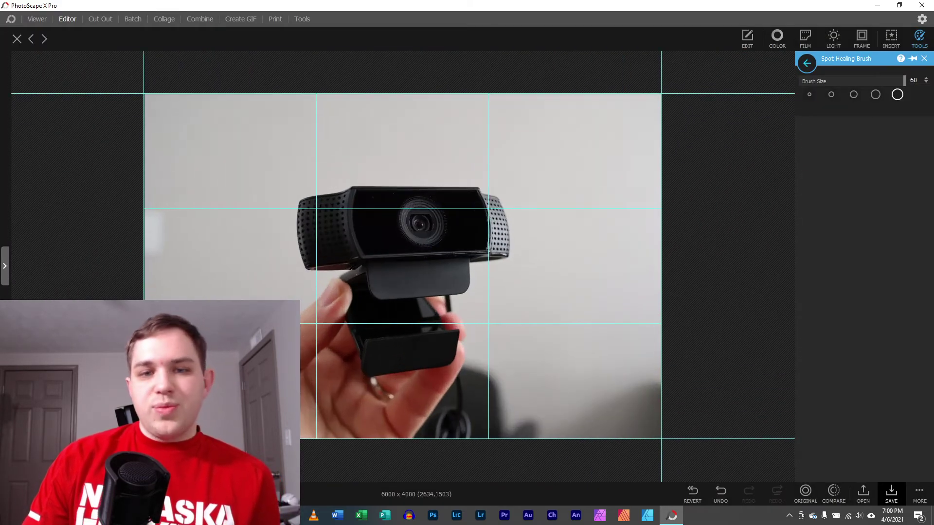
Set the Spot Healing Brush size to 13
scroll(371, 222, "up", 5)
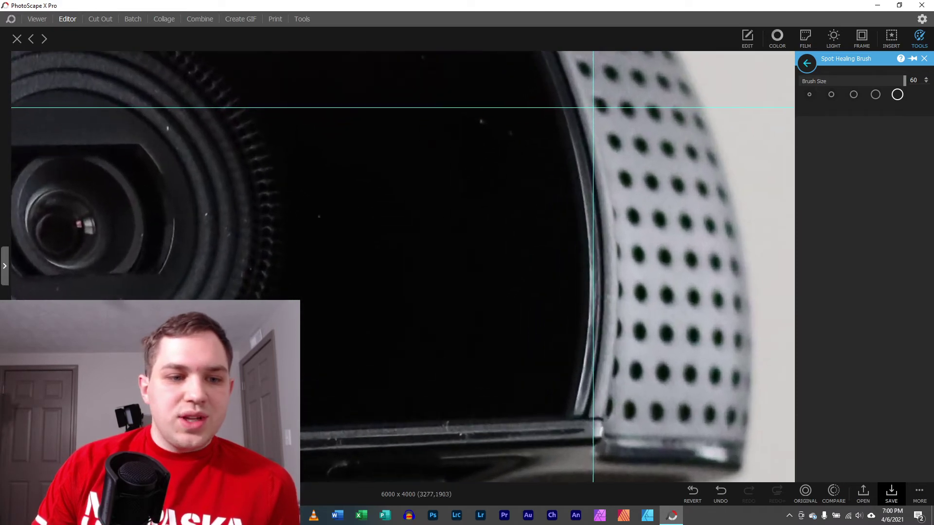
scroll(403, 266, "down", 1)
scroll(403, 267, "up", 1)
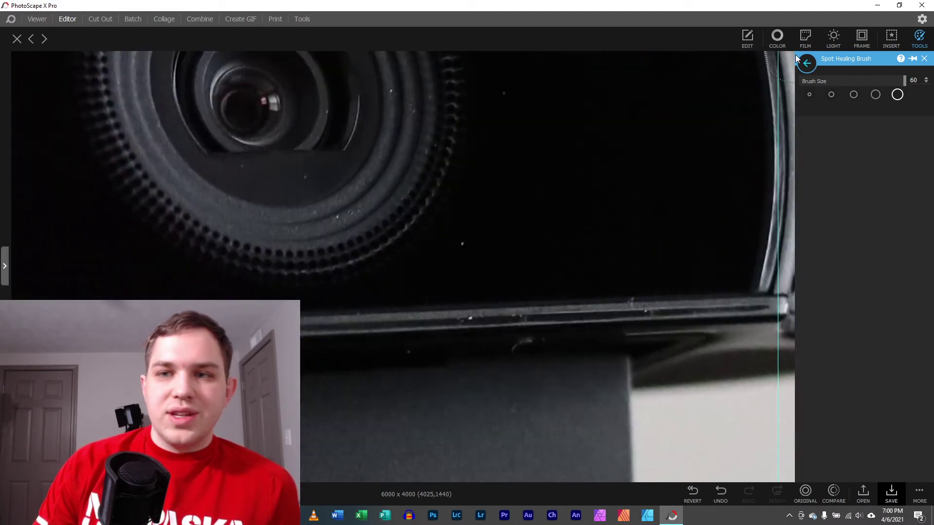
left_click(809, 94)
left_click_drag(809, 86, 823, 87)
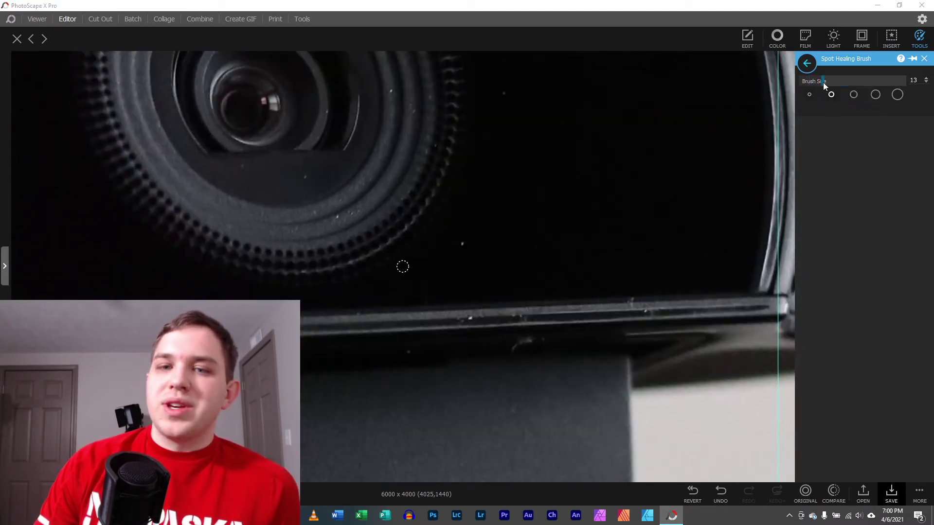
Heal four white specks below and beside the lens and along the bottom edge
left_click(466, 244)
left_click(504, 93)
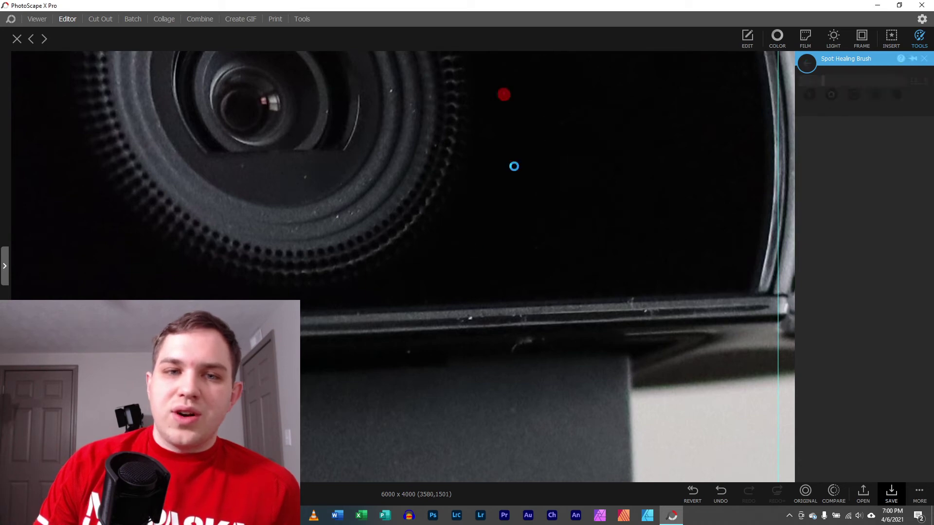
left_click(472, 322)
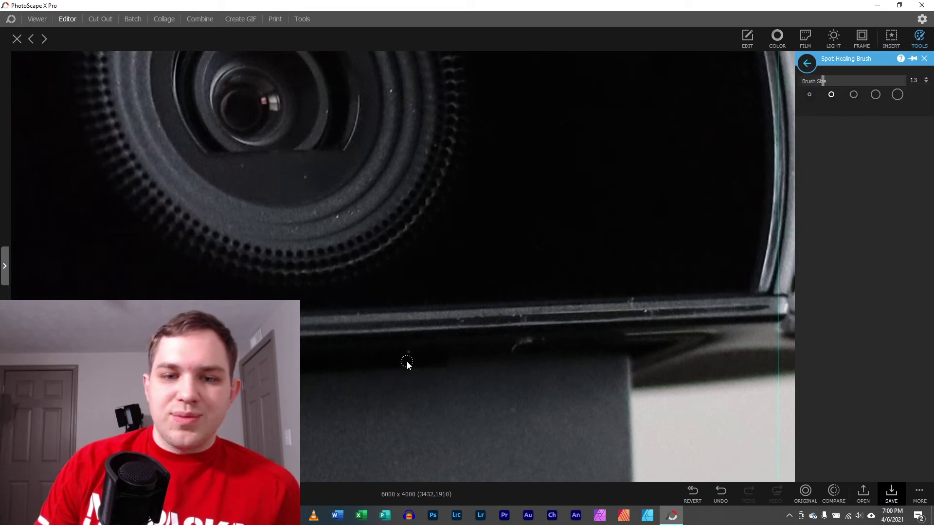
left_click(366, 366)
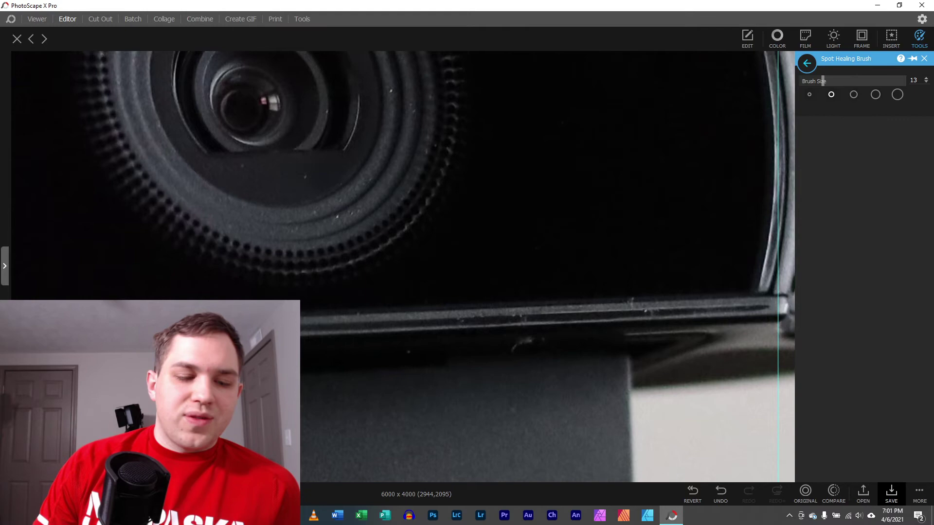
Pan across the black front and heal five more specks left and right of the lens
scroll(682, 68, "down", 5)
scroll(663, 71, "up", 5)
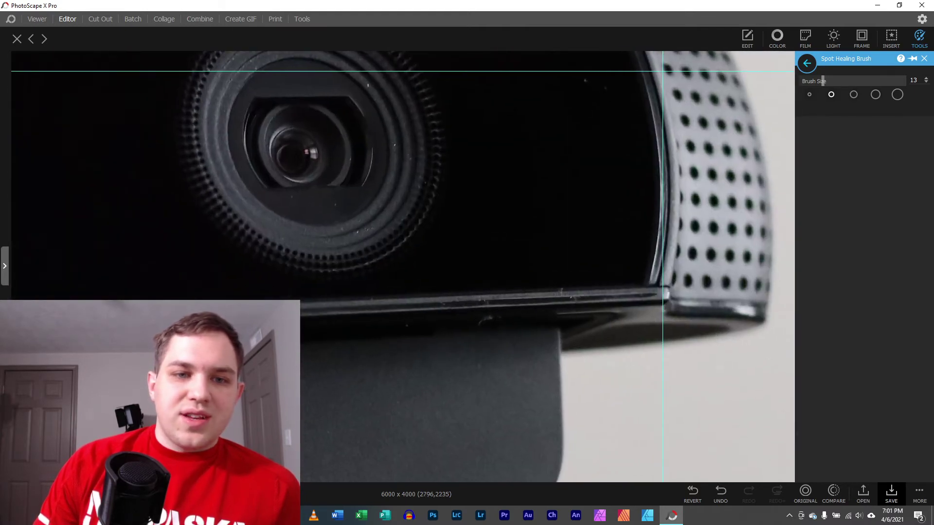
left_click_drag(663, 71, 748, 221)
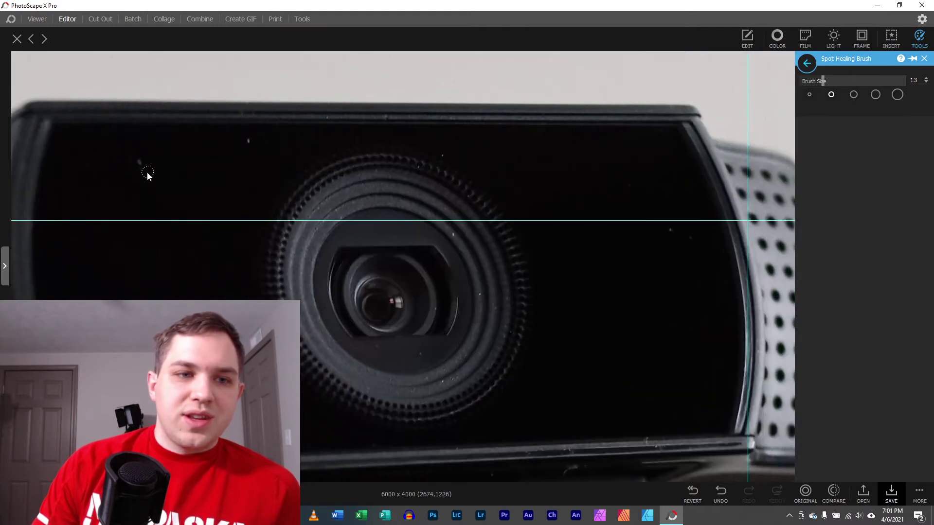
left_click(143, 166)
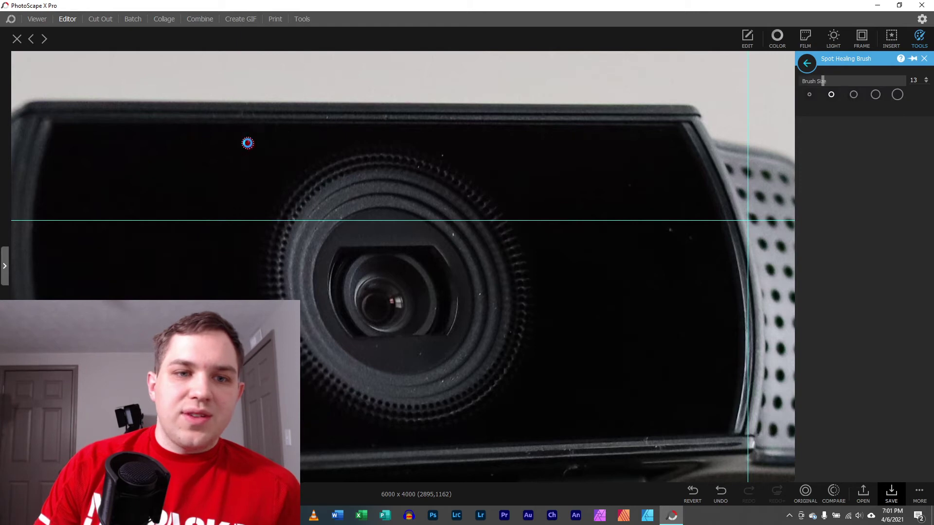
left_click(247, 143)
left_click(444, 151)
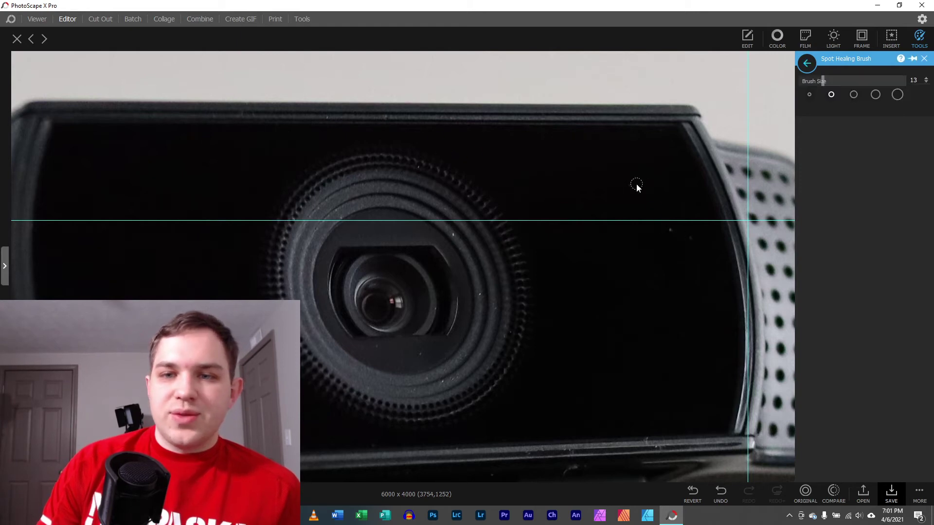
left_click(636, 184)
left_click(671, 231)
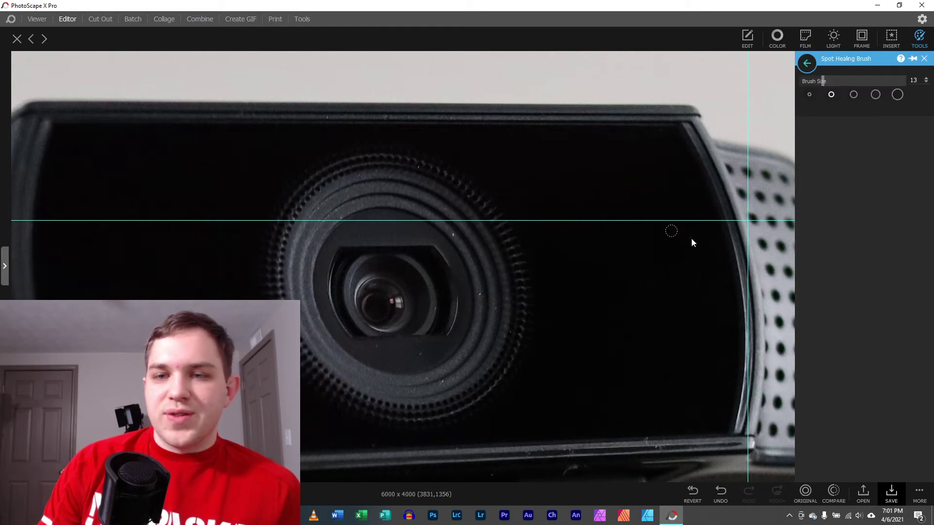
scroll(403, 266, "down", 5)
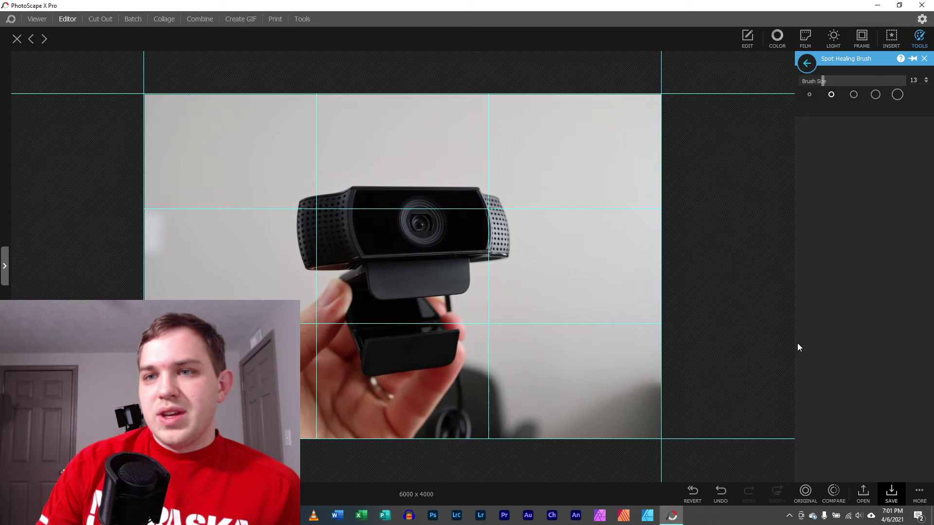
Enlarge the brush to 21, paint a stroke over a larger blemish, then undo it
mouse_move(821, 83)
left_mouse_down()
mouse_move(865, 83)
mouse_move(815, 87)
left_mouse_up()
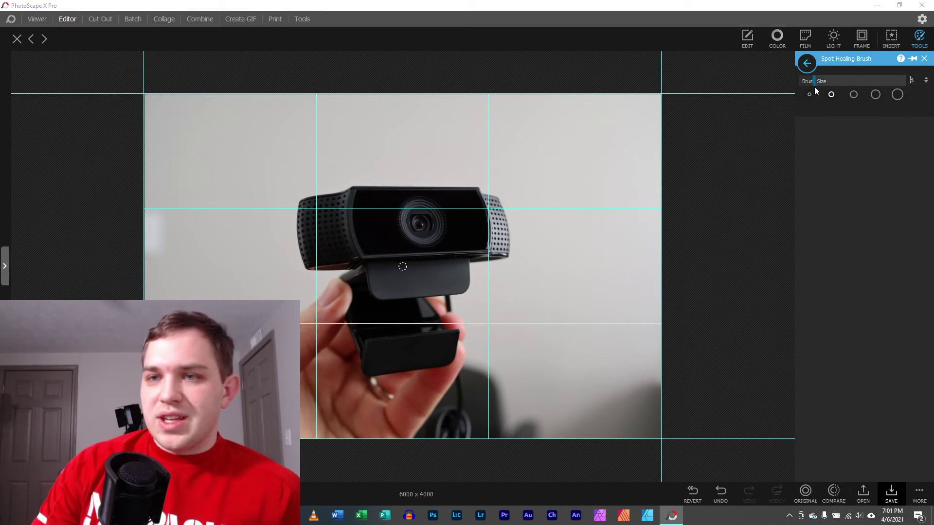
mouse_move(236, 148)
left_mouse_down()
mouse_move(302, 158)
mouse_move(232, 242)
mouse_move(272, 331)
mouse_move(231, 338)
left_mouse_up()
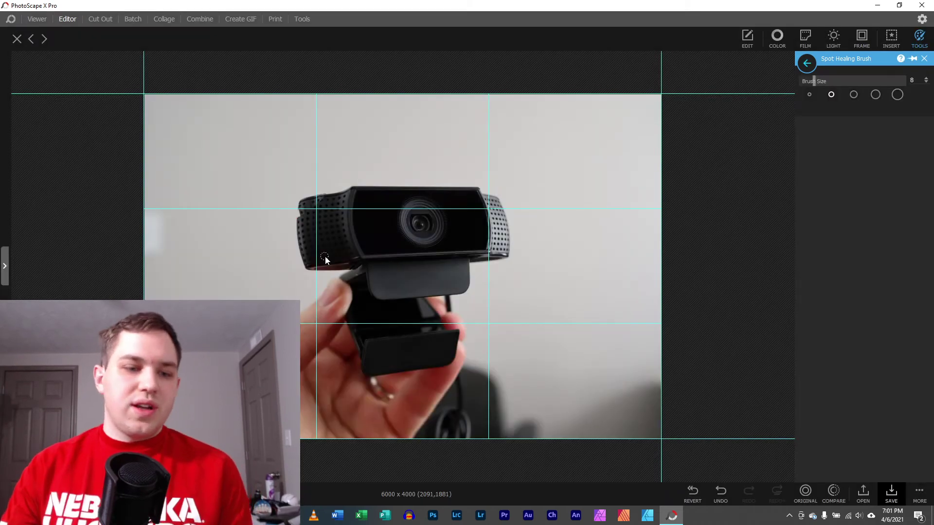
key("ctrl+z")
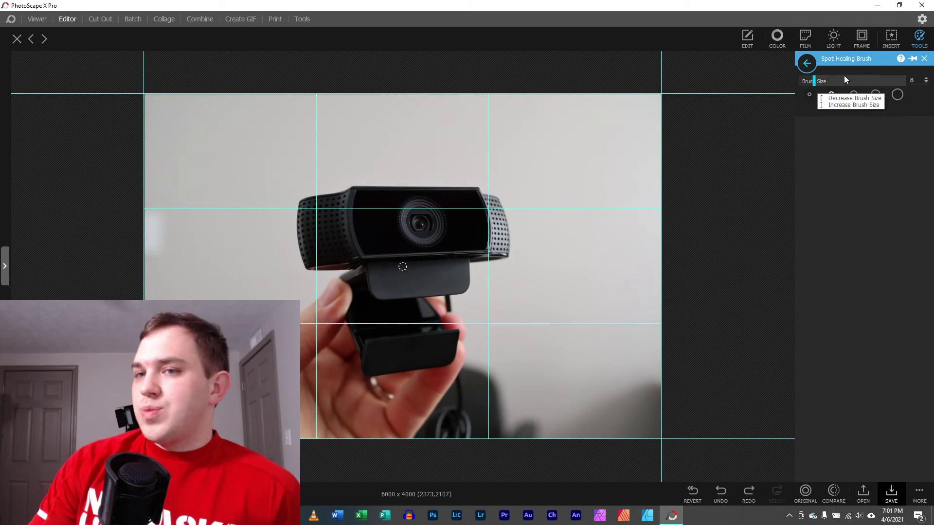
Reopen the Spot Healing Brush settings, view its online help page, then return to the editor
left_click(806, 64)
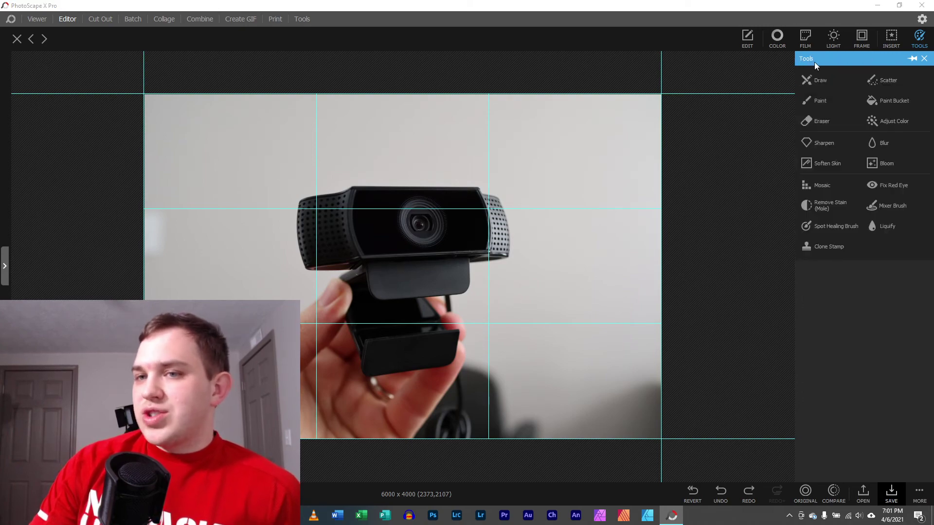
left_click(823, 225)
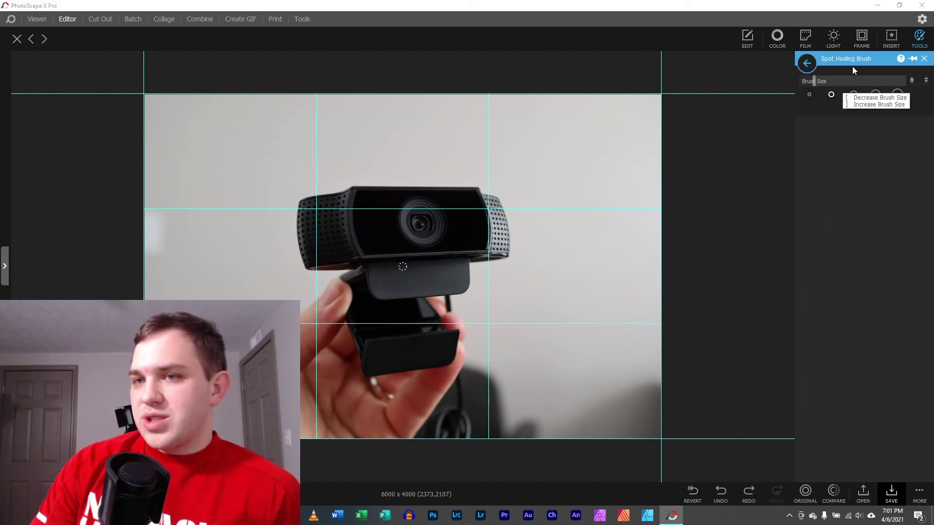
left_click(901, 59)
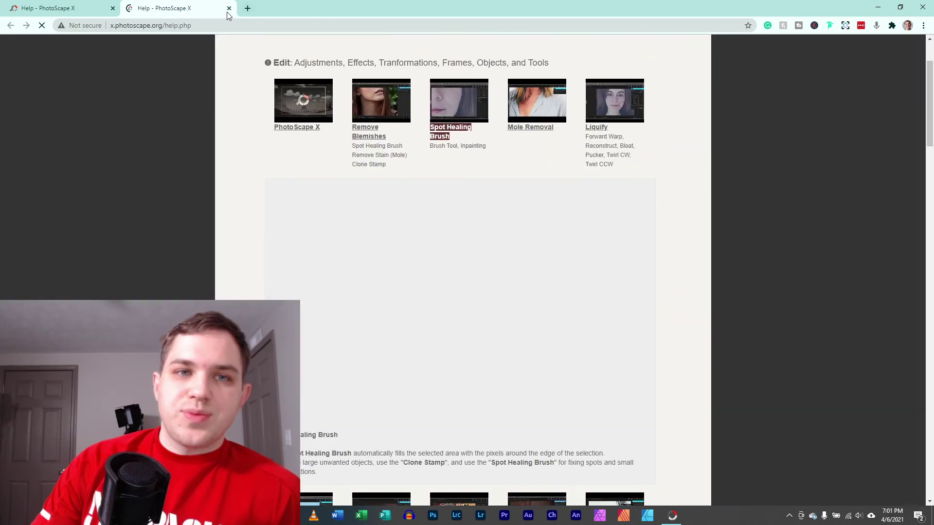
left_click(228, 8)
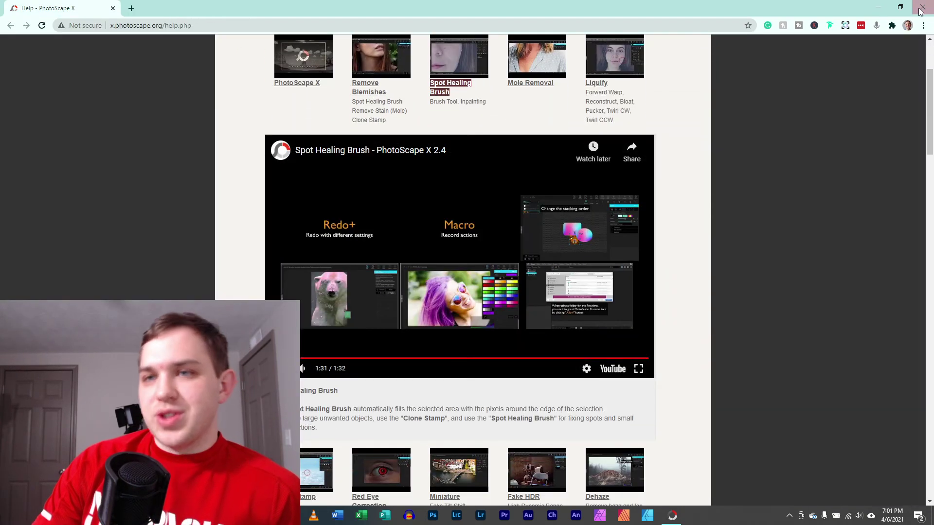
left_click(878, 8)
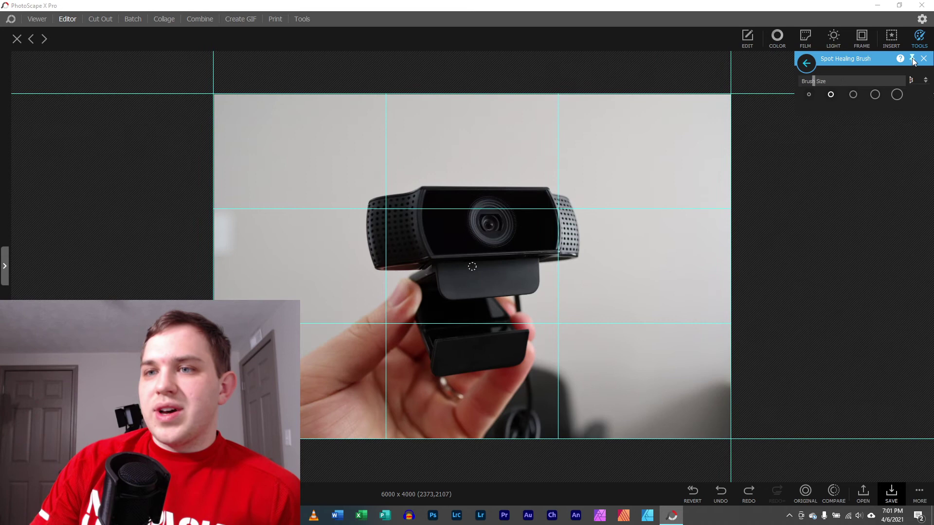
Undock and close the Spot Healing Brush panel, then try floating and docking the Tools panel
left_click(913, 60)
mouse_move(860, 59)
left_mouse_down()
mouse_move(812, 82)
mouse_move(833, 82)
mouse_move(868, 64)
mouse_move(382, 158)
mouse_move(426, 108)
mouse_move(715, 119)
mouse_move(885, 63)
mouse_move(864, 67)
left_mouse_up()
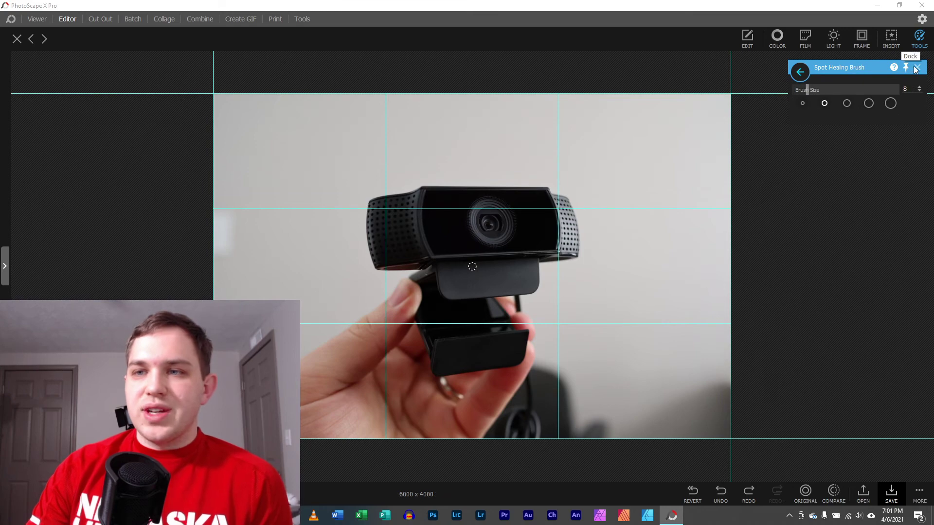
left_click(917, 68)
left_click(925, 44)
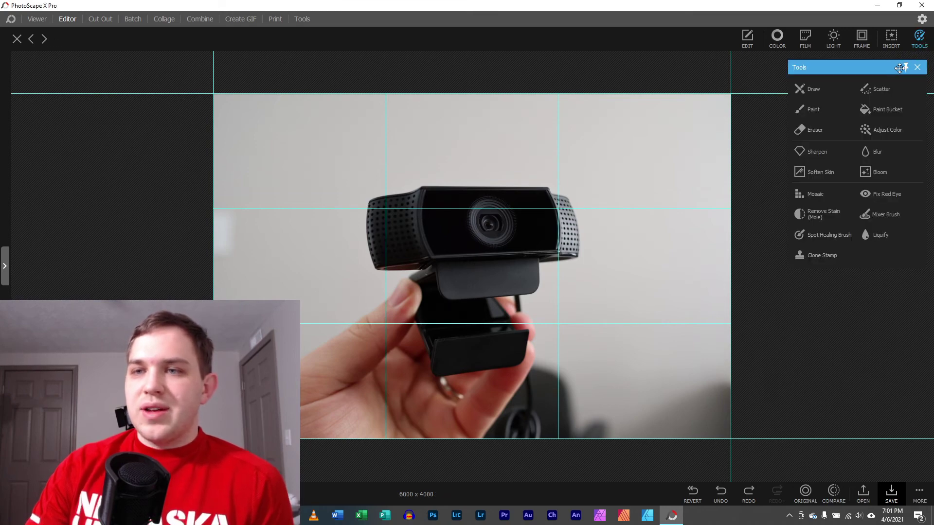
left_click_drag(905, 68, 912, 58)
left_click(911, 58)
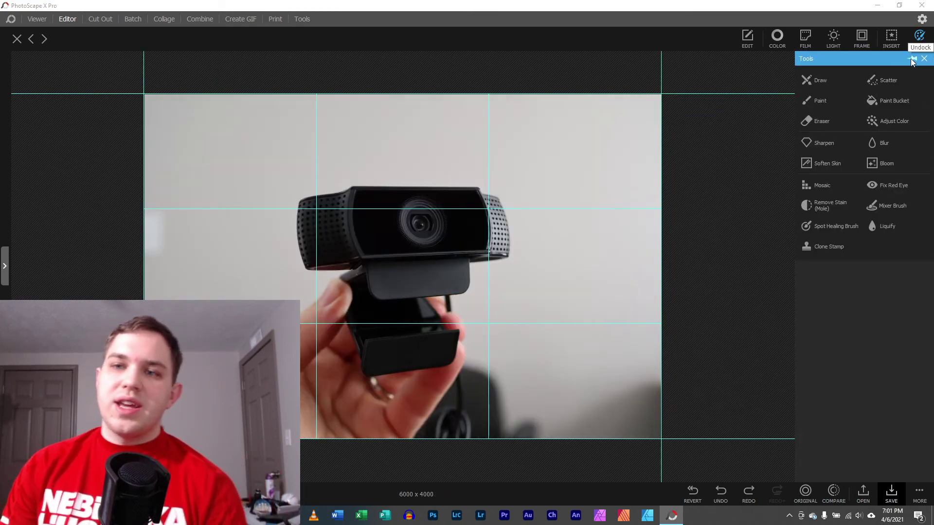
left_click(910, 58)
mouse_move(871, 59)
left_mouse_down()
mouse_move(544, 151)
mouse_move(331, 179)
mouse_move(155, 162)
mouse_move(107, 142)
mouse_move(135, 127)
mouse_move(864, 142)
left_mouse_up()
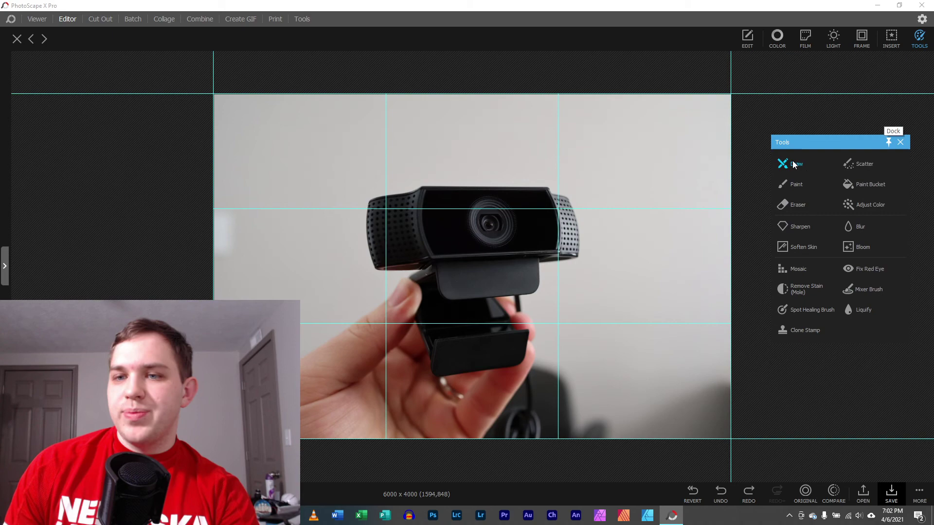
left_click(900, 142)
Browse the Color, Edit, Film, Light, Frame and Insert tabs
left_click(781, 36)
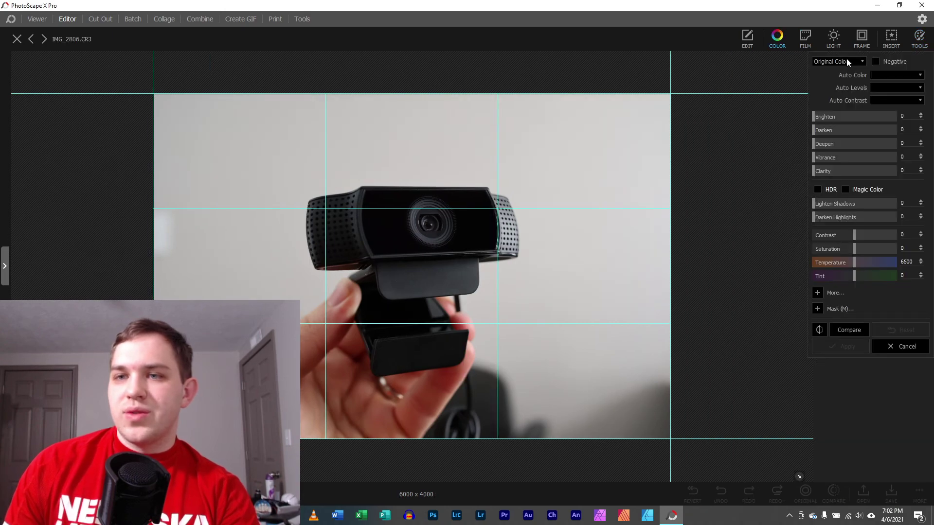
left_click(749, 39)
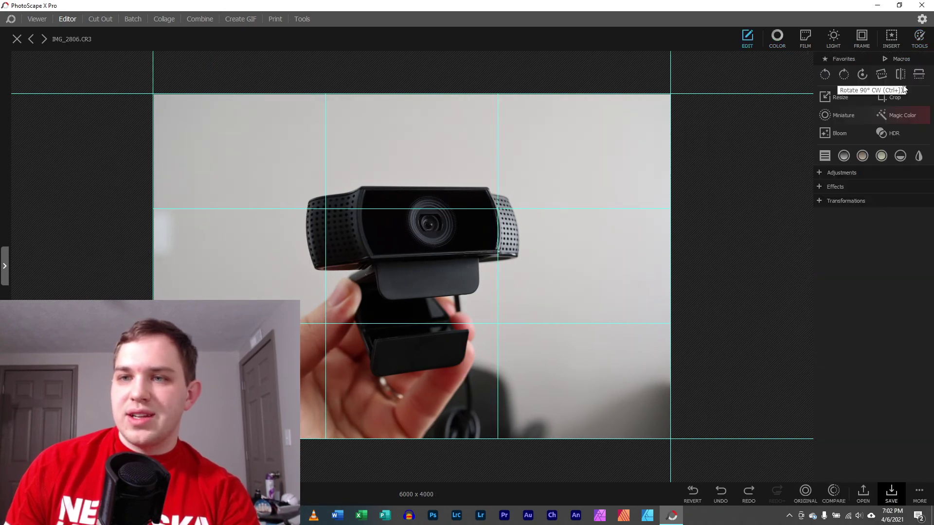
left_click(805, 38)
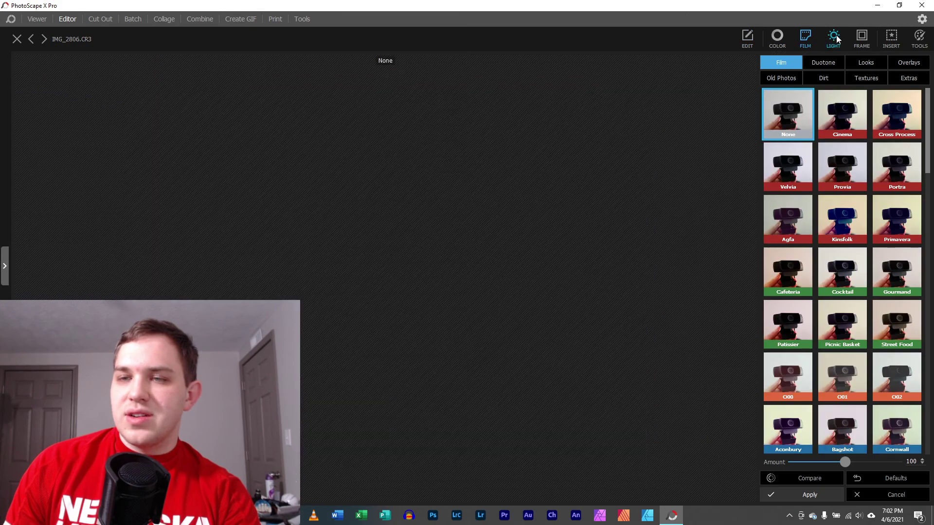
left_click(834, 39)
left_click(862, 38)
left_click(892, 39)
left_click(895, 40)
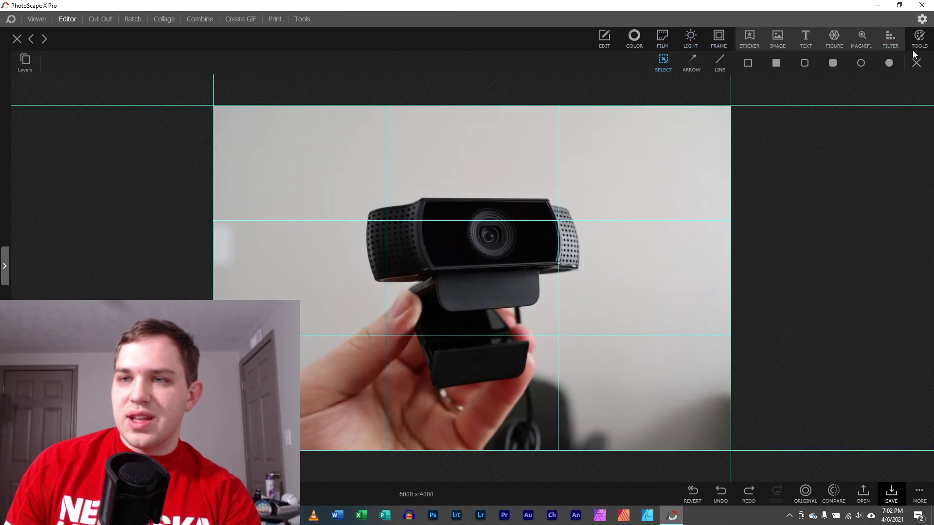
Pick the filled ellipse shape, close its properties panel and reopen Tools as a floating panel
left_click(890, 63)
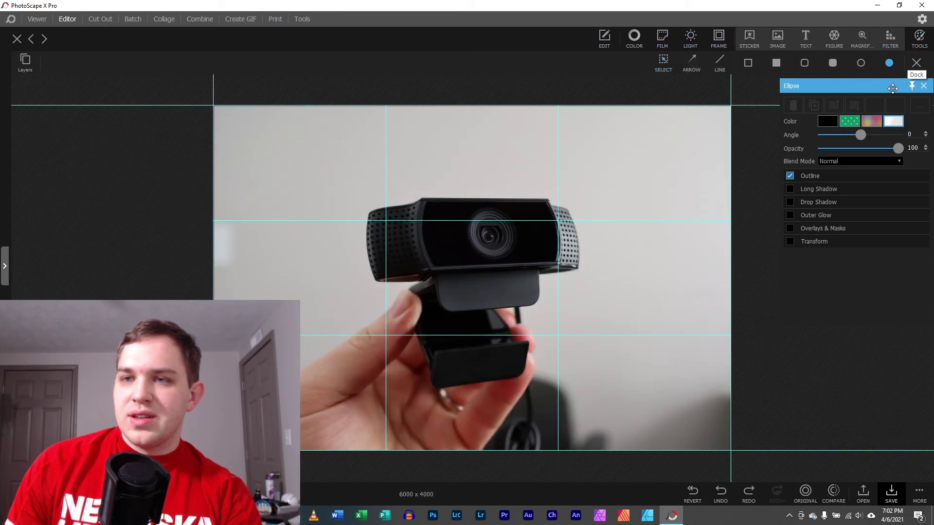
left_click_drag(885, 87, 806, 100)
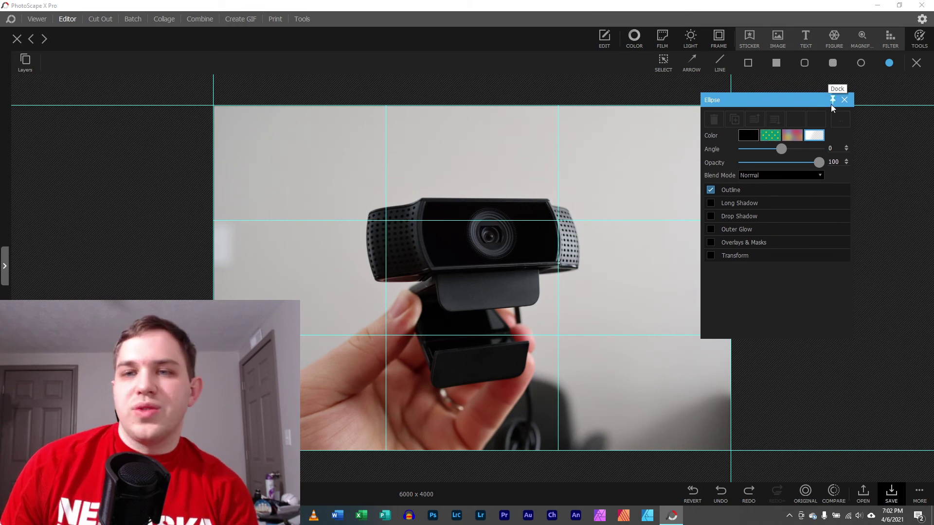
left_click(845, 100)
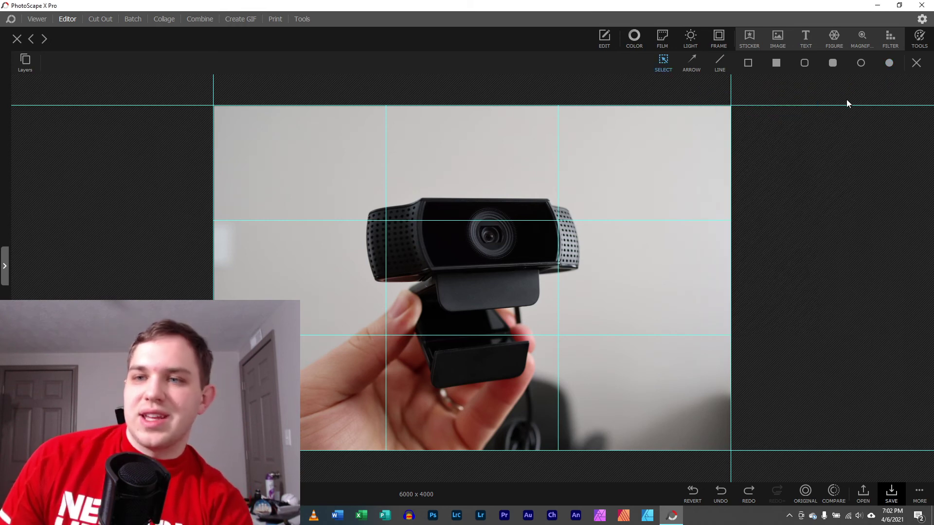
left_click(921, 41)
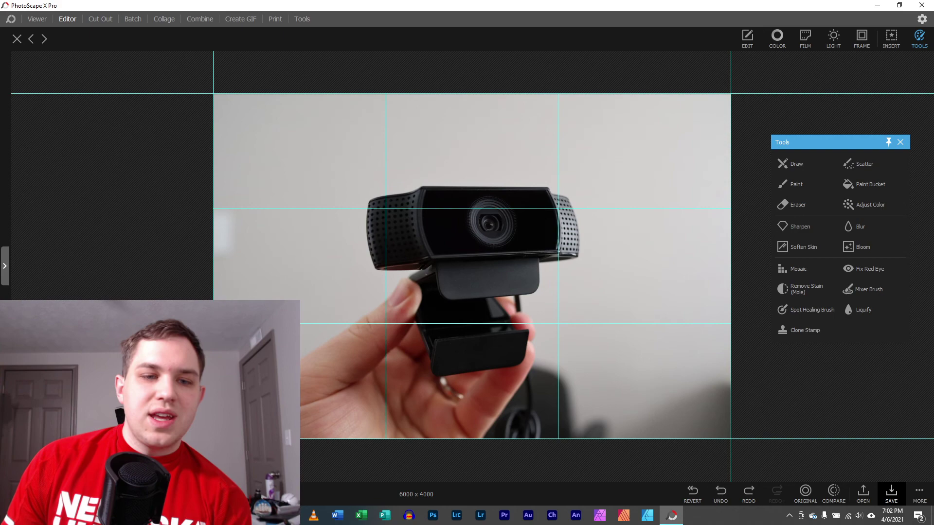
Close and reopen the floating Tools panel, then dock it along the right edge
scroll(416, 300, "up", 5)
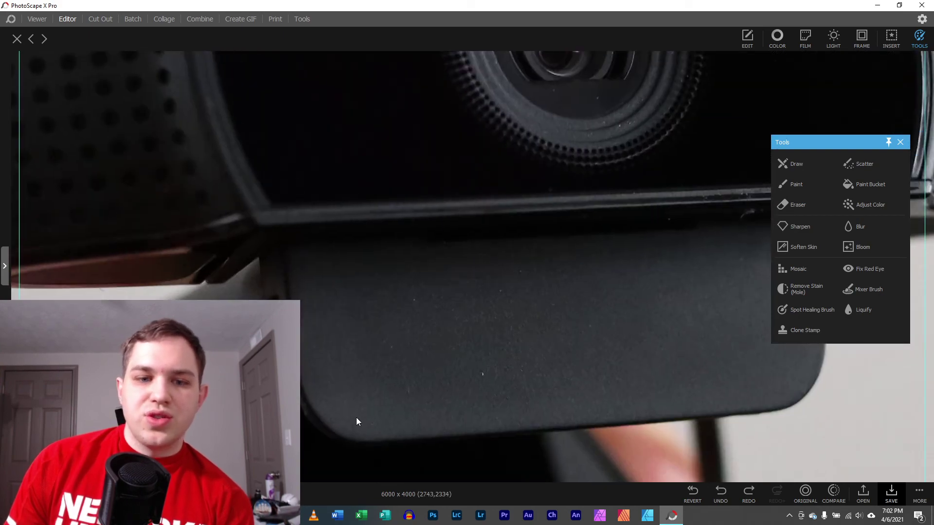
scroll(438, 268, "down", 5)
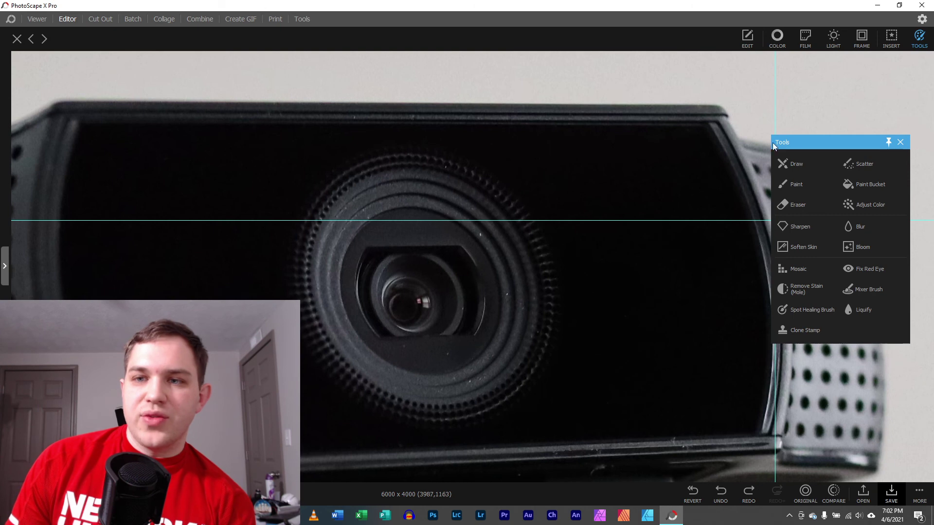
left_click_drag(774, 146, 793, 70)
left_click(922, 66)
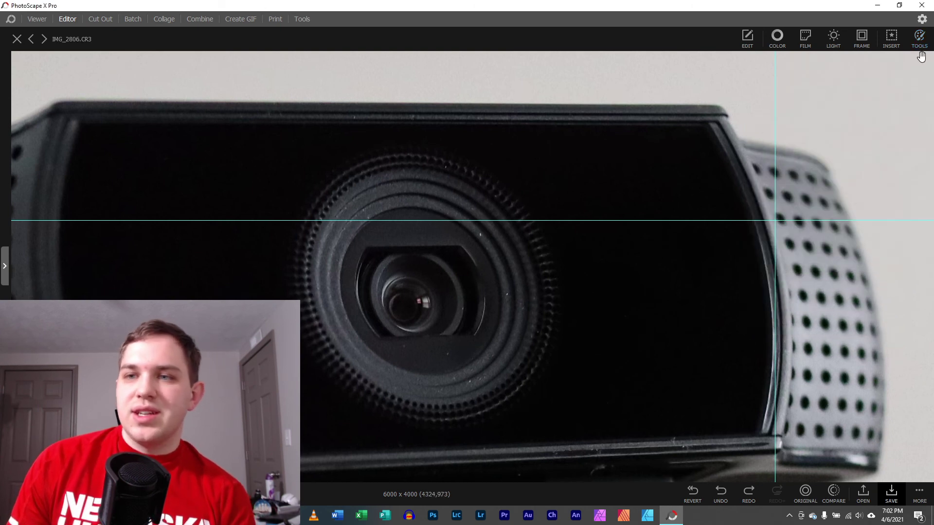
left_click(920, 36)
left_click(908, 64)
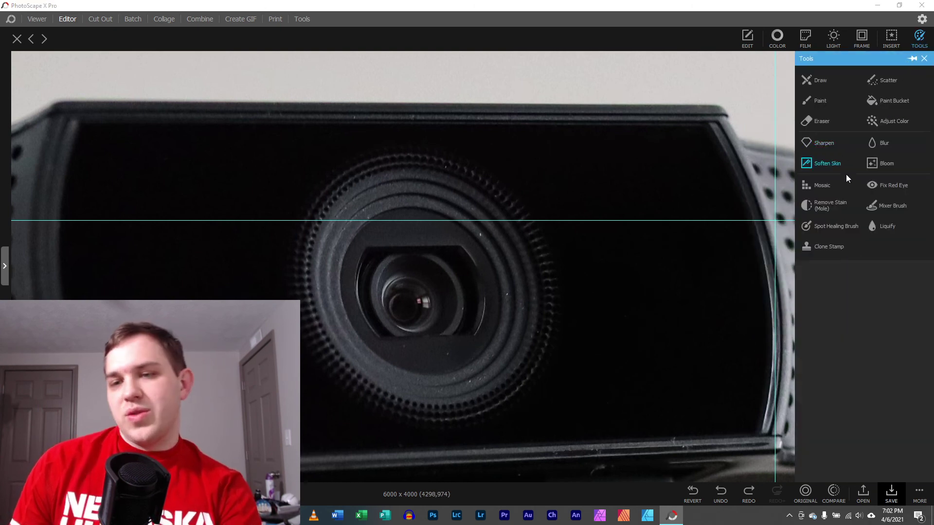
Choose the Spot Healing Brush at size 8 and zoom out to the whole photo
left_click(830, 227)
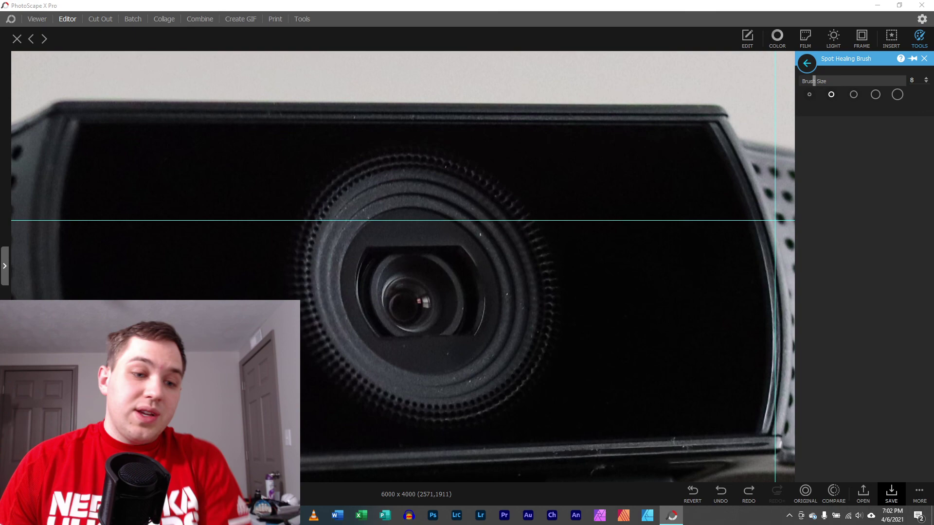
scroll(371, 260, "down", 5)
scroll(403, 253, "up", 2)
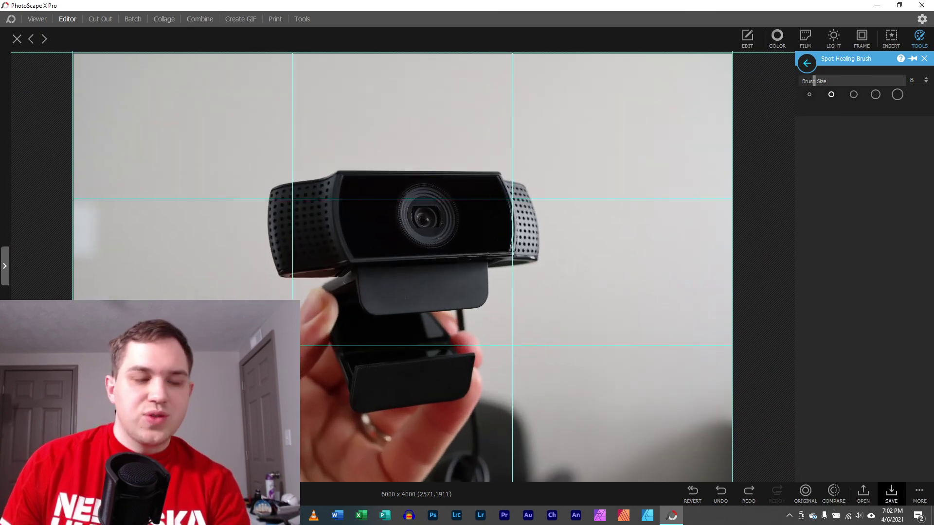
scroll(404, 221, "down", 1)
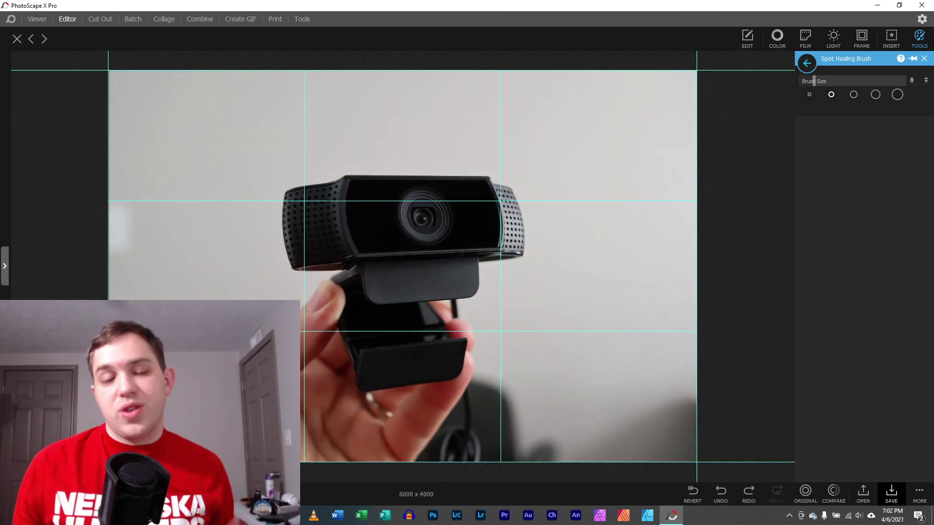